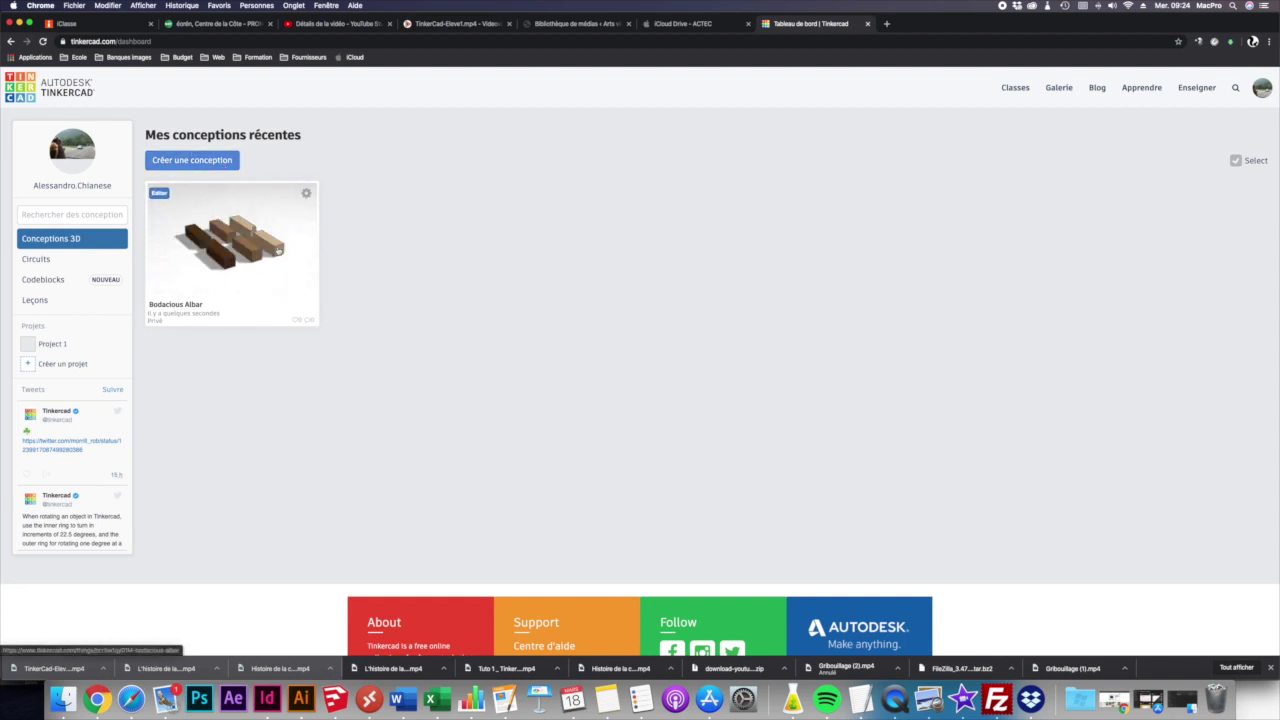
Create a new 3D design from the dashboard
left_click(217, 161)
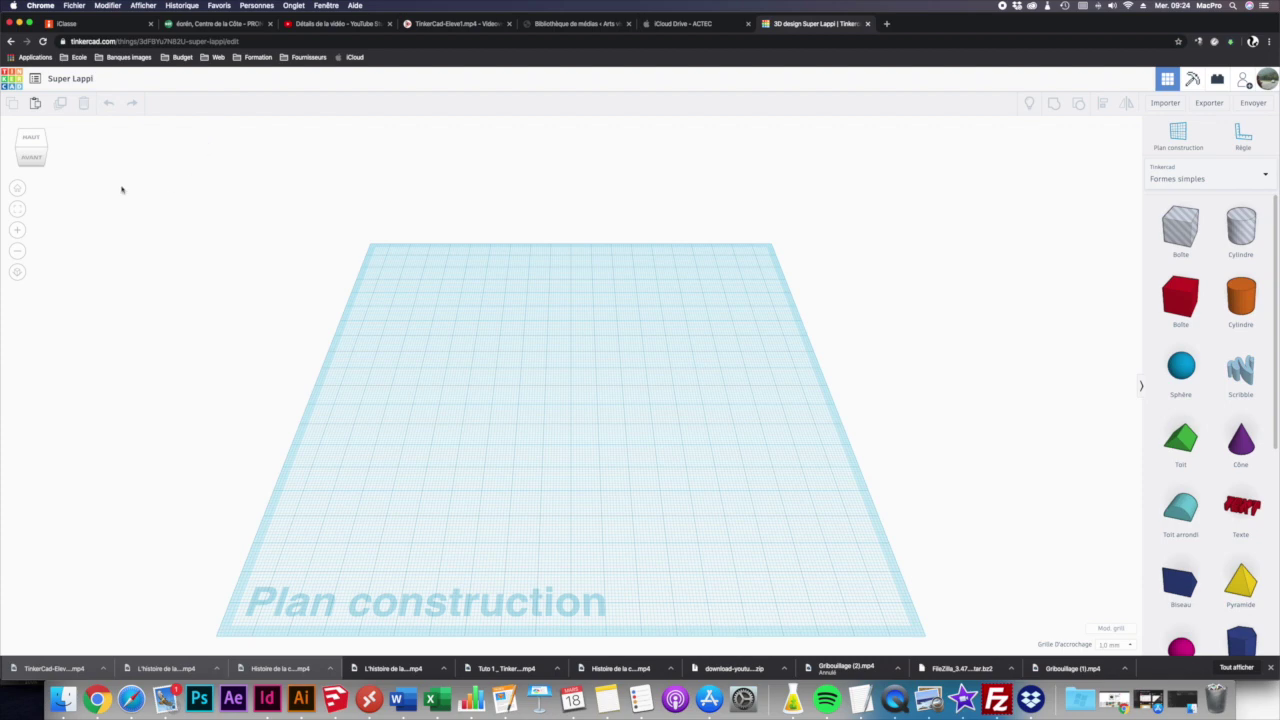
Examine the empty workplane from corner, left and front viewpoints, in the home view, and at closer and wider zoom levels
left_click(20, 147)
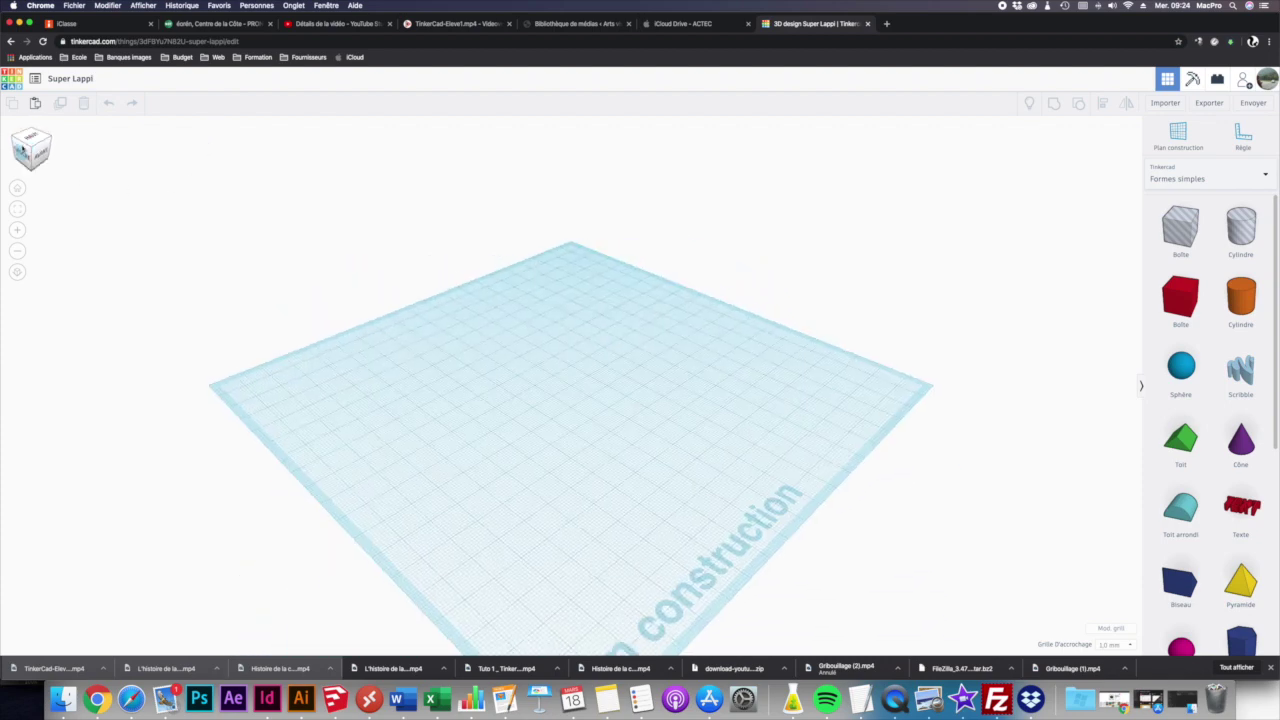
left_click(20, 146)
left_click(30, 157)
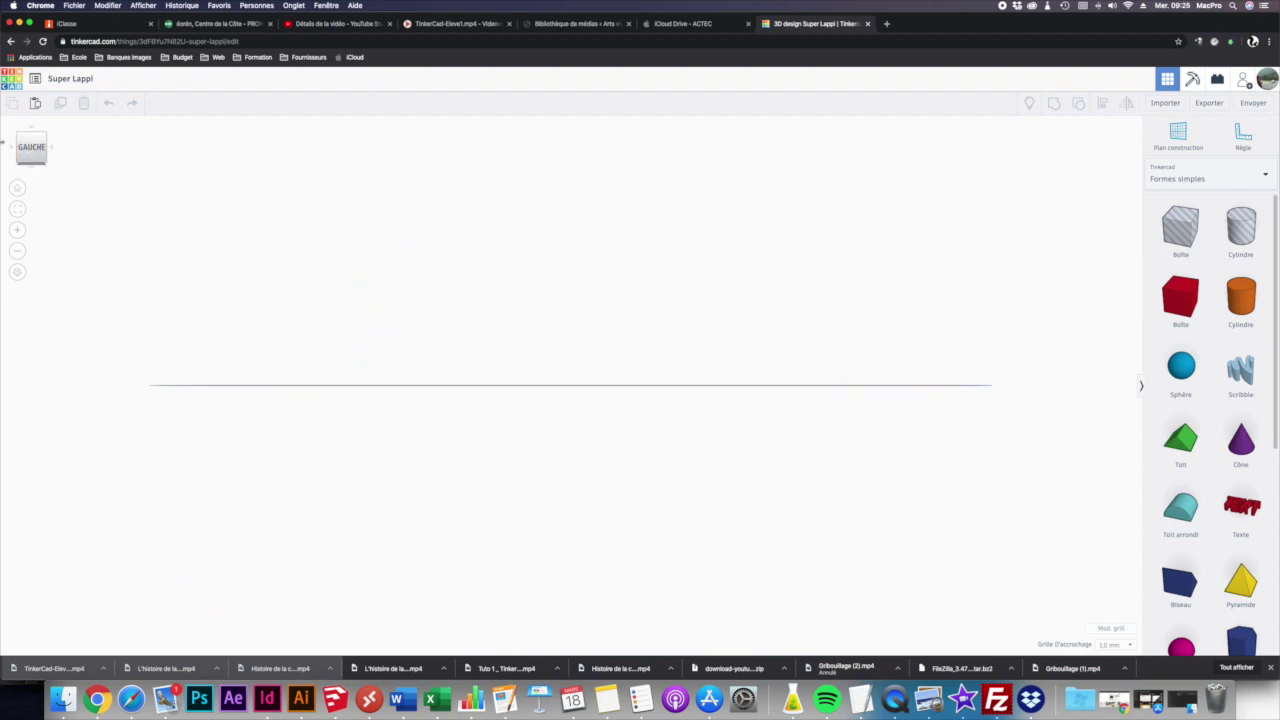
left_click(43, 133)
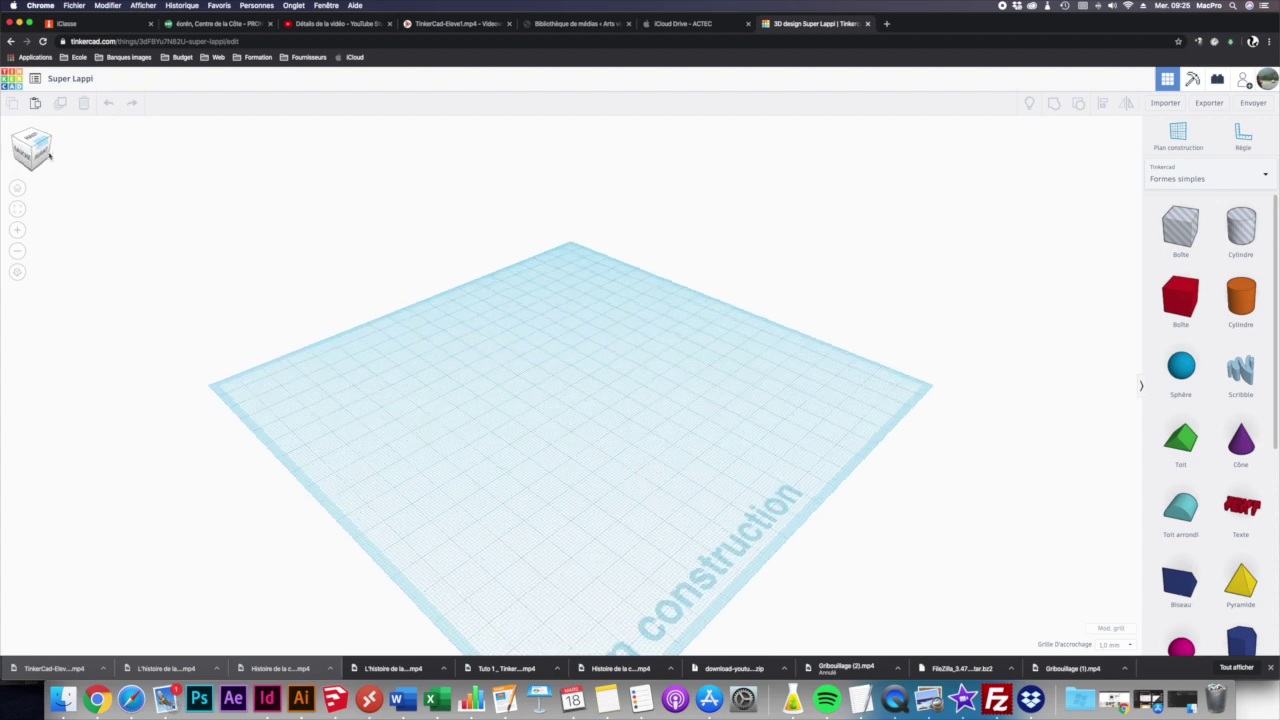
left_click(56, 143)
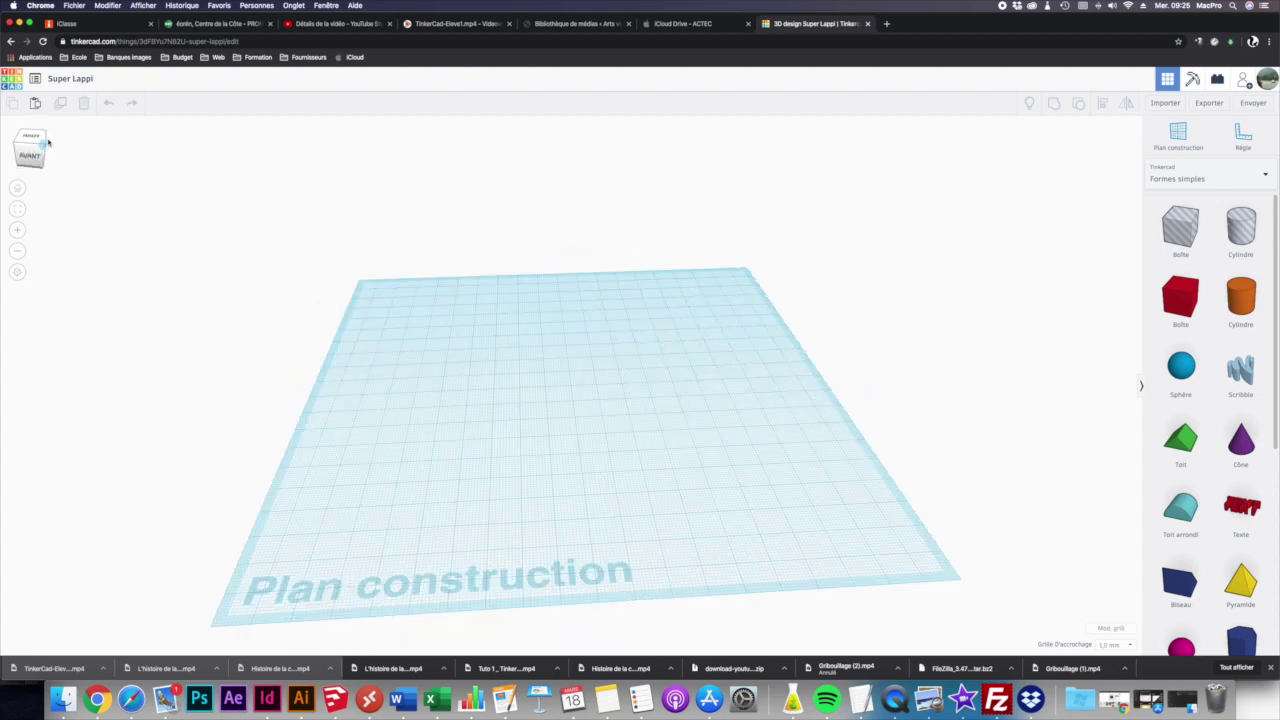
left_click(17, 190)
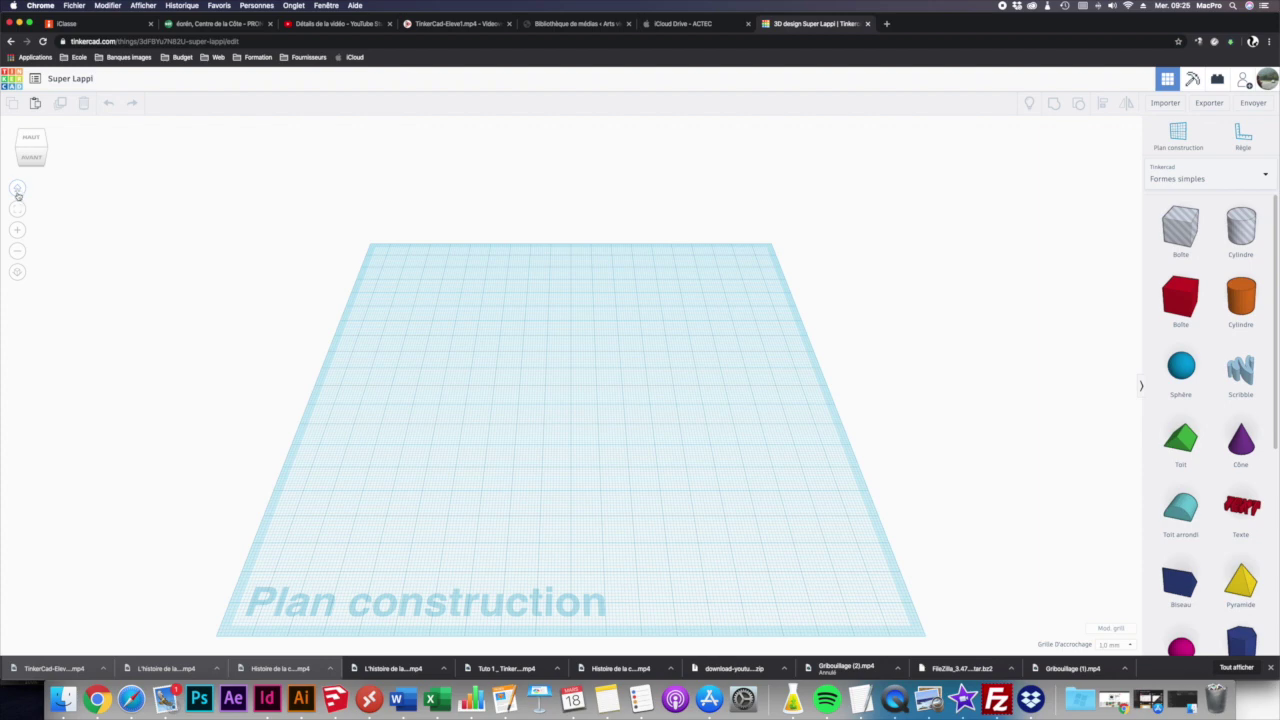
left_click(17, 211)
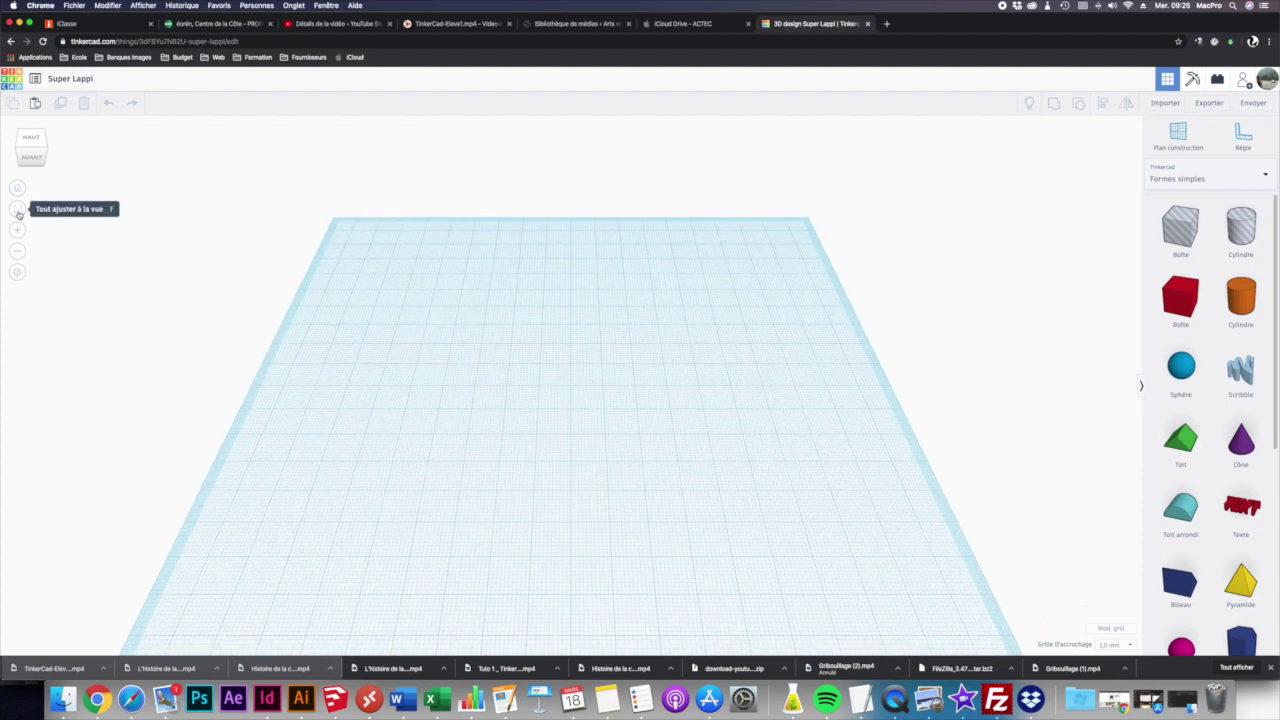
left_click(18, 231)
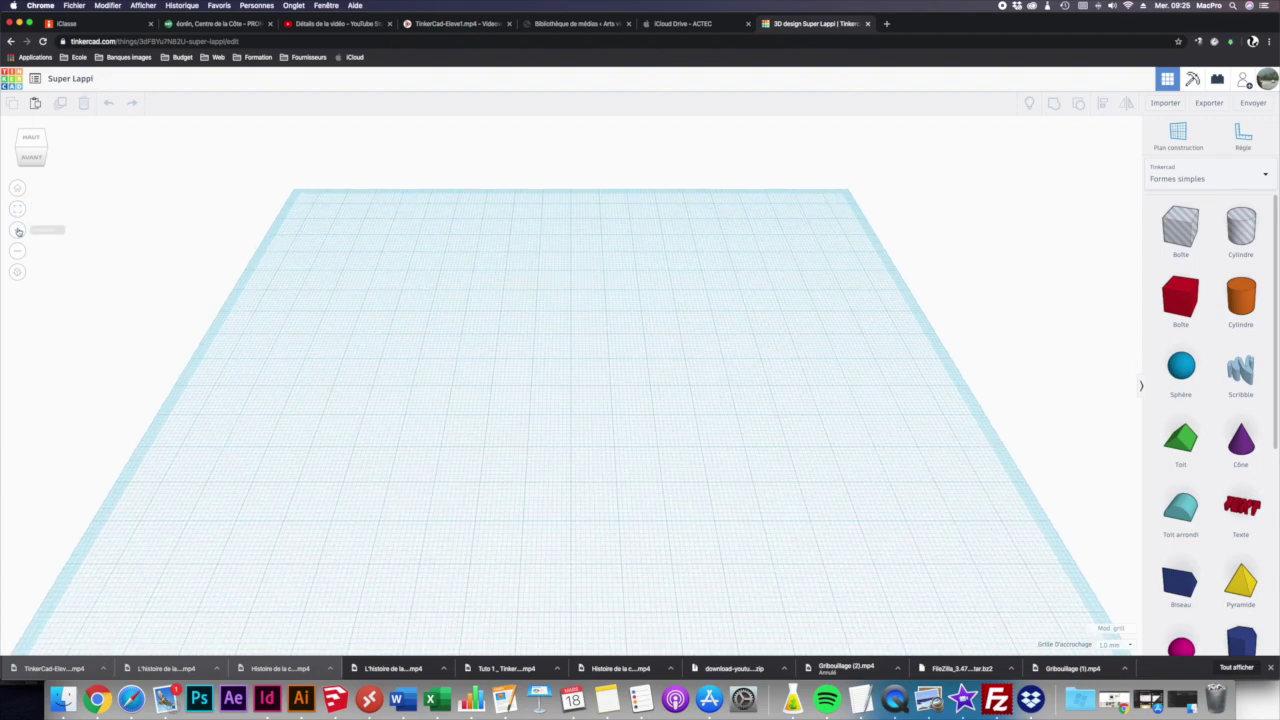
left_click(18, 253)
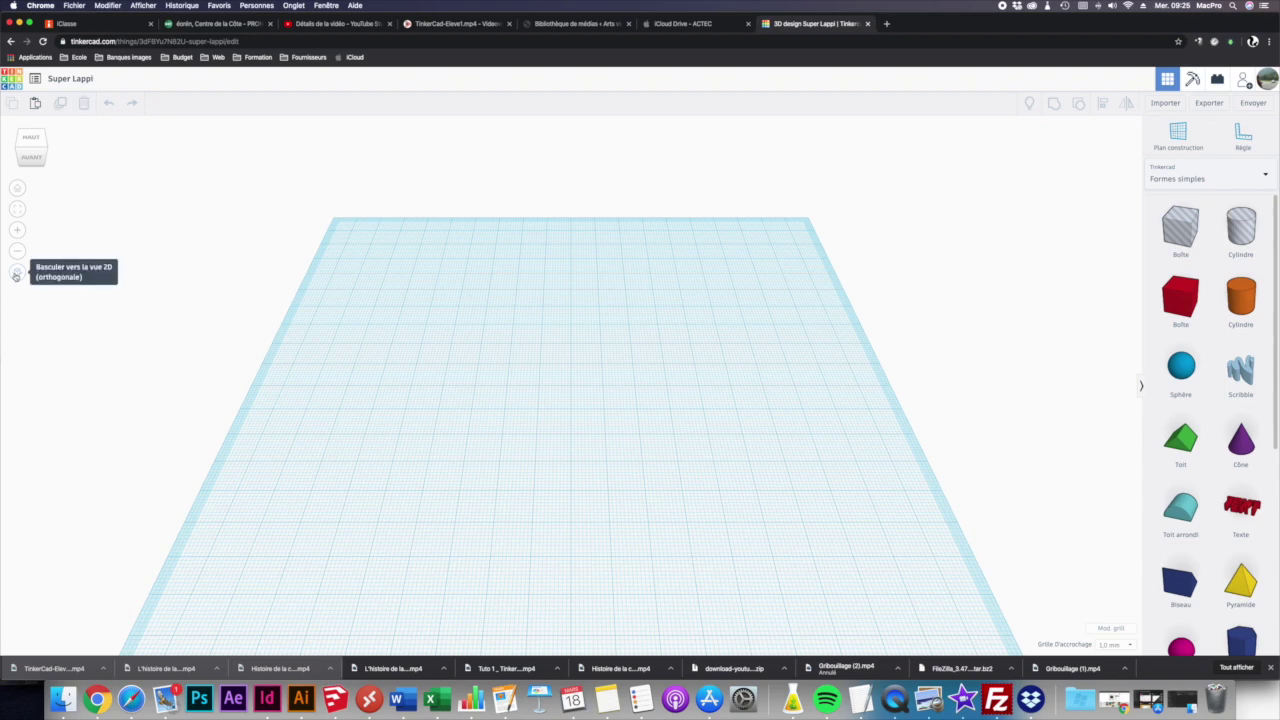
Compare the orthographic and perspective views of the workplane, and inspect it in perspective from a lower angle at several zoom levels
right_click_drag(516, 402, 427, 377)
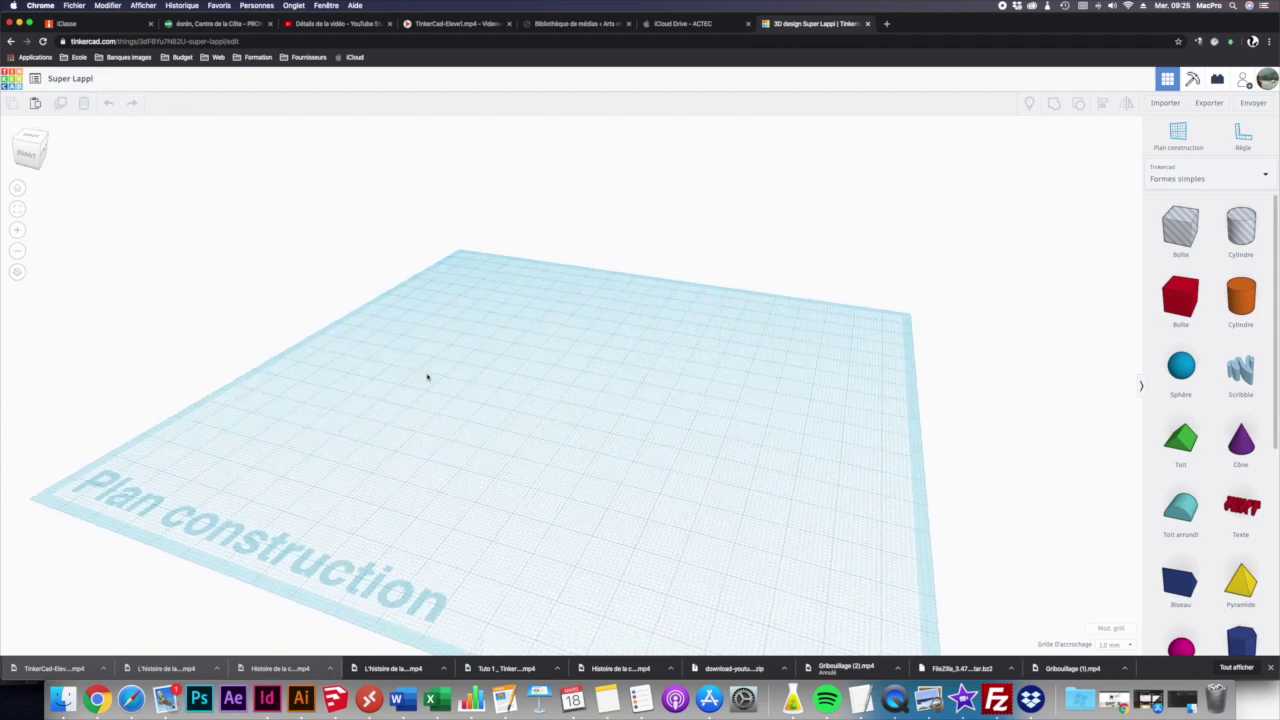
left_click(18, 274)
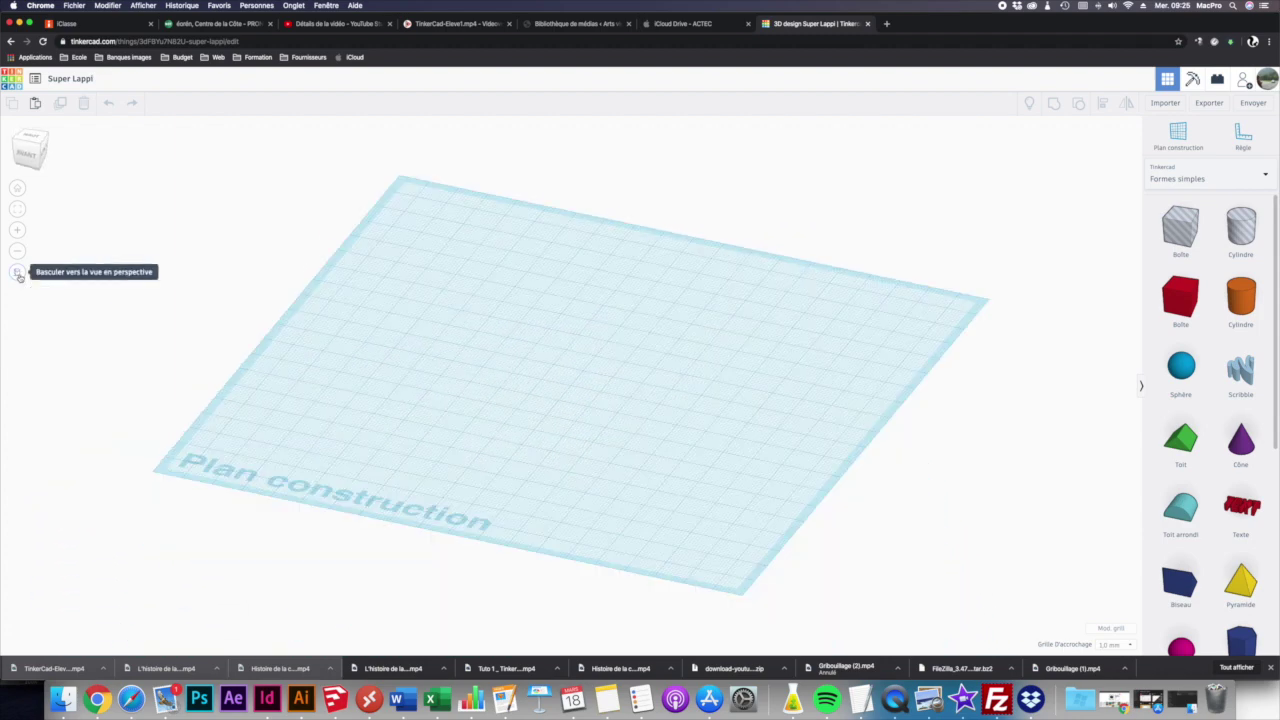
left_click(18, 274)
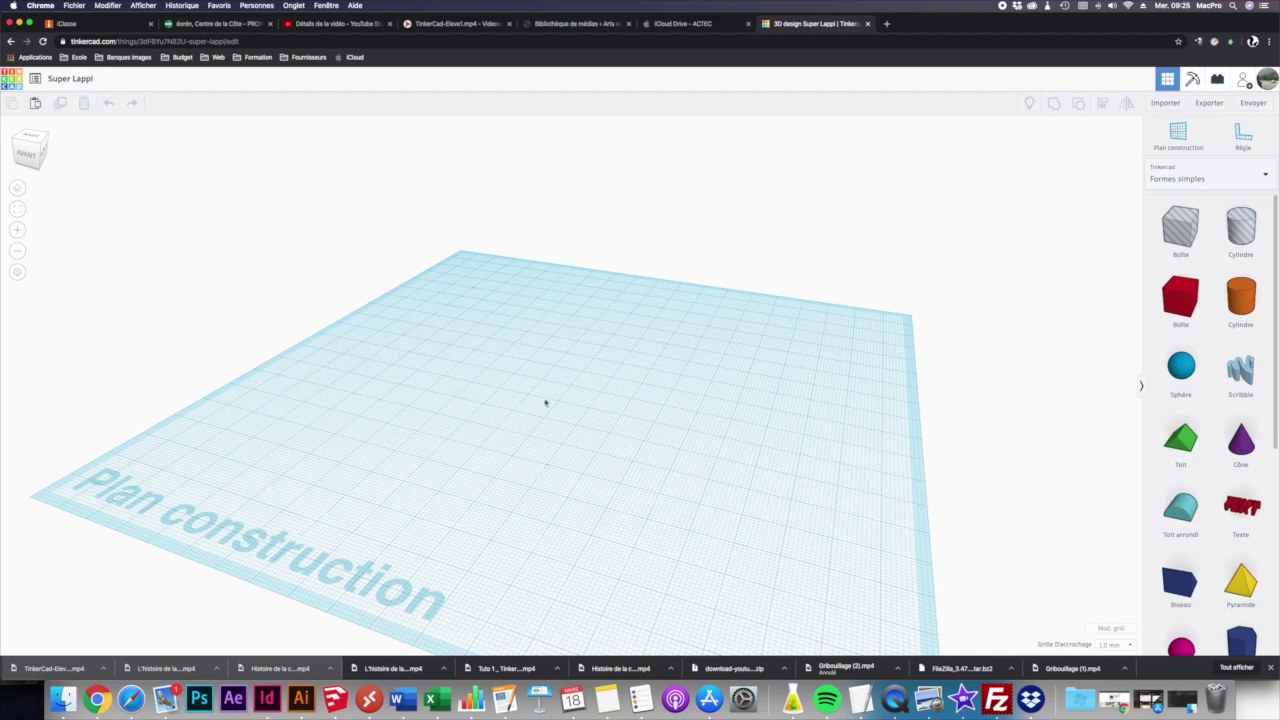
mouse_move(541, 381)
right_mouse_down()
mouse_move(597, 391)
mouse_move(678, 351)
mouse_move(614, 329)
mouse_move(471, 346)
mouse_move(446, 391)
mouse_move(528, 410)
mouse_move(631, 374)
mouse_move(560, 374)
mouse_move(640, 349)
mouse_move(509, 337)
mouse_move(477, 366)
mouse_move(554, 374)
right_mouse_up()
scroll(555, 372, "up", 8)
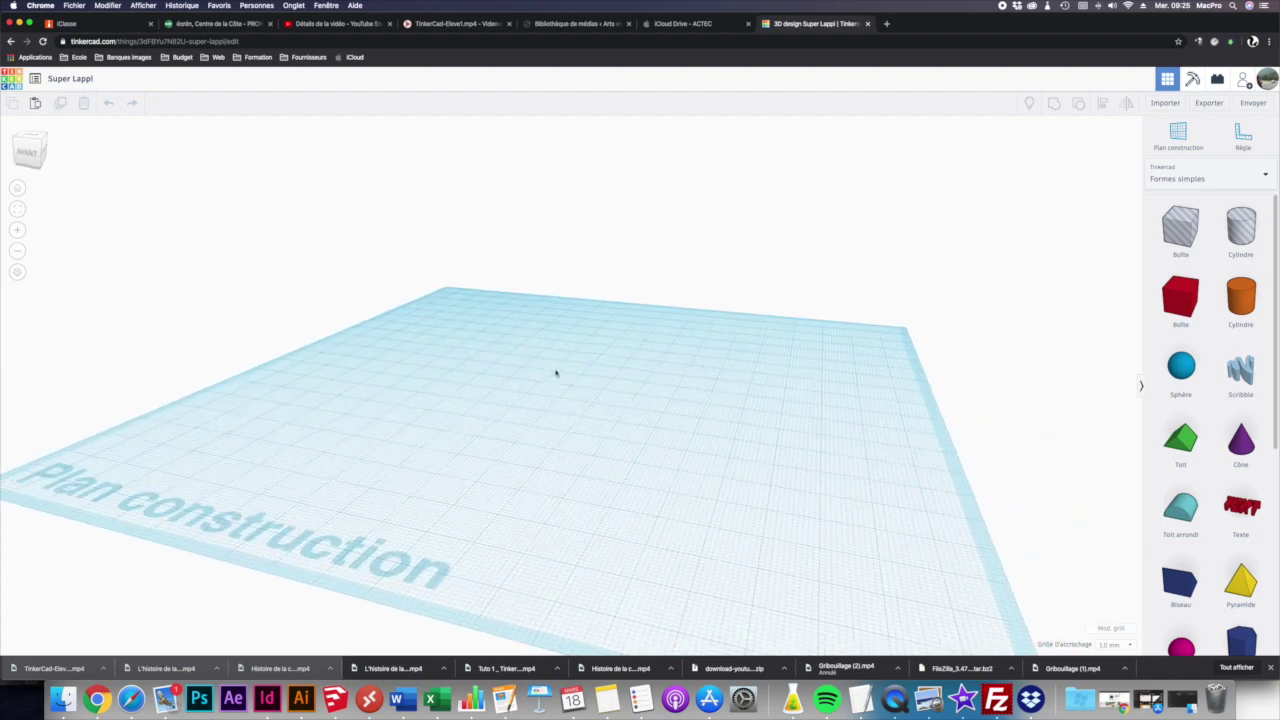
scroll(559, 370, "down", 10)
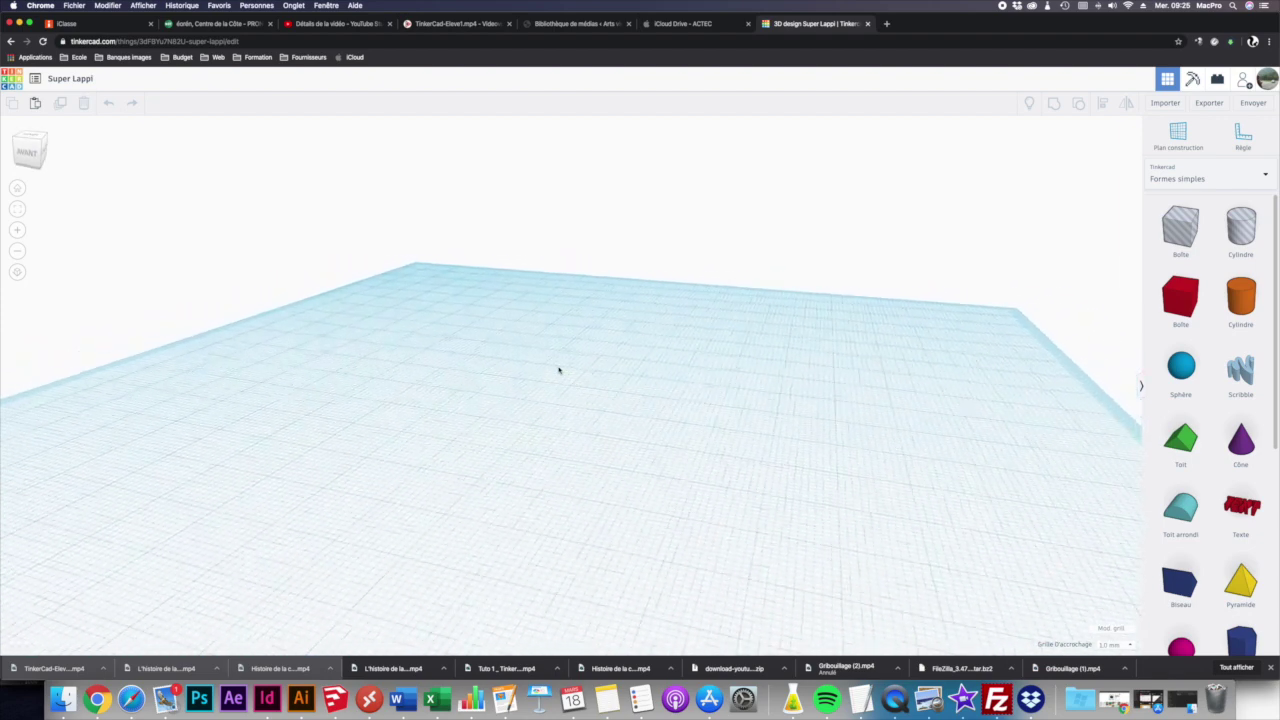
scroll(559, 370, "up", 4)
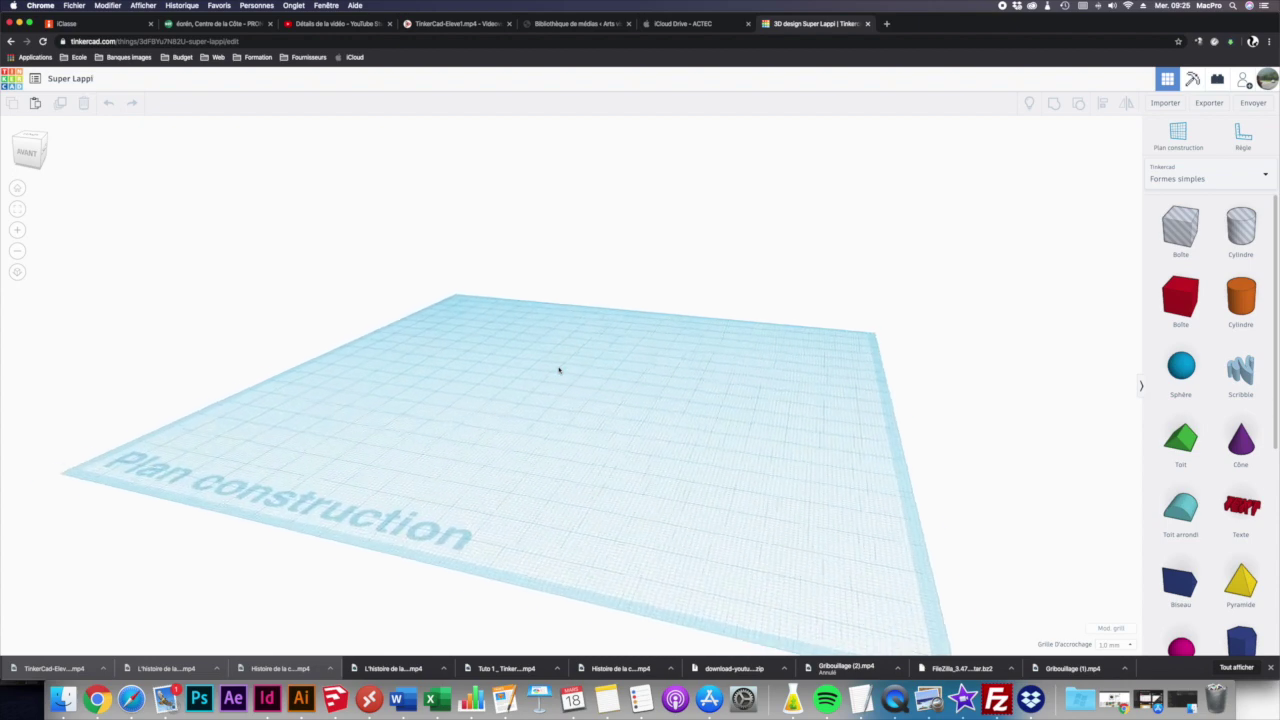
scroll(559, 370, "down", 4)
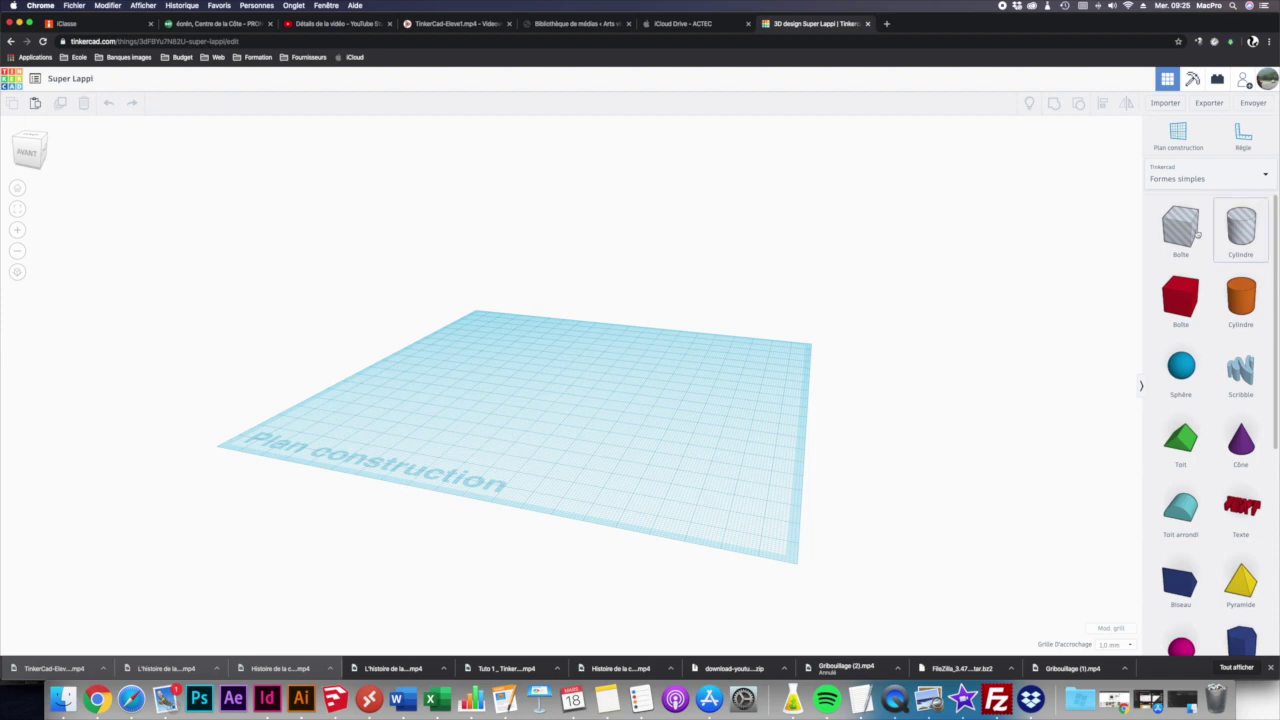
Browse the Formes simples shape collection, from the boxes and cylinders down to the ring and diamond
scroll(1175, 515, "down", 1)
scroll(1175, 515, "down", 3)
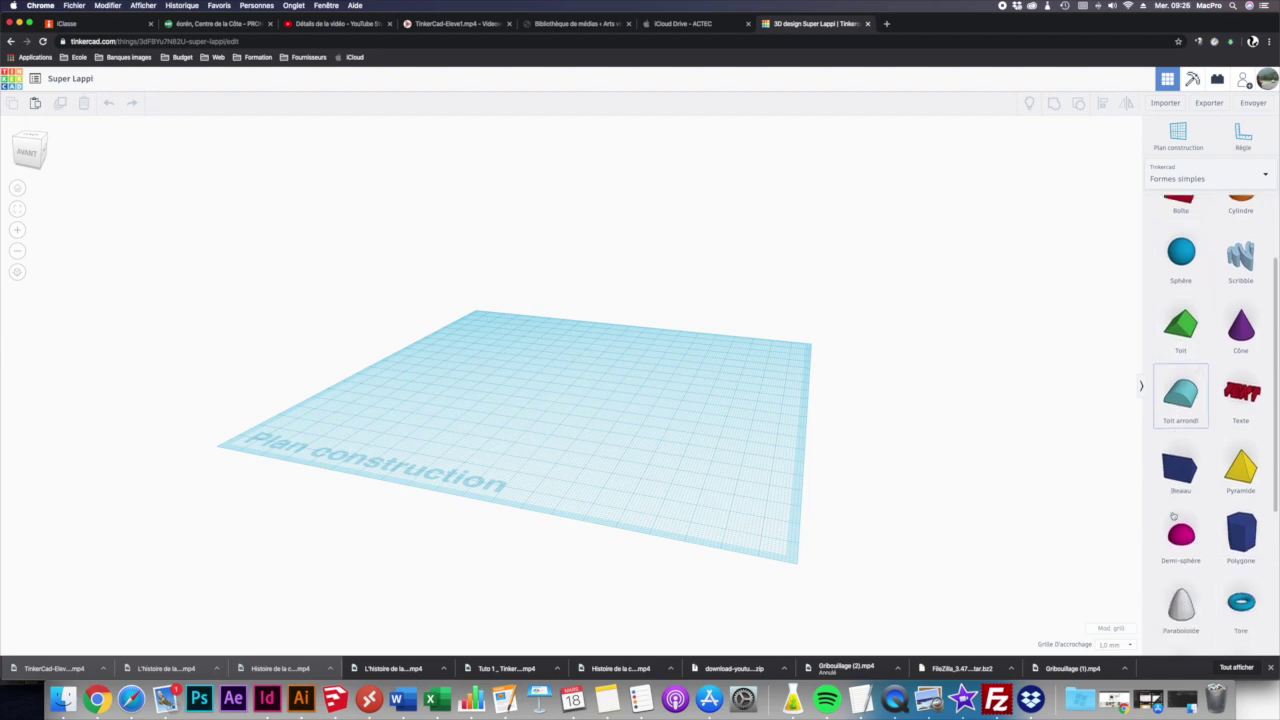
scroll(1262, 310, "up", 3)
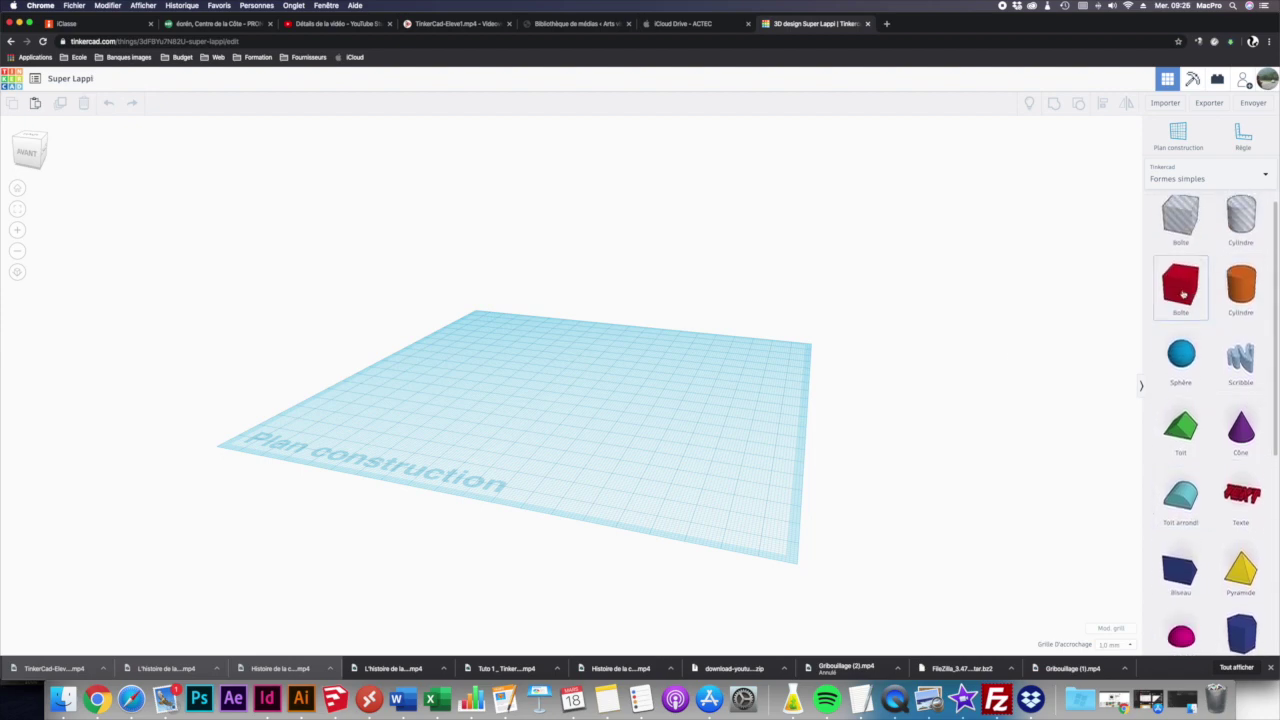
scroll(1234, 366, "down", 1)
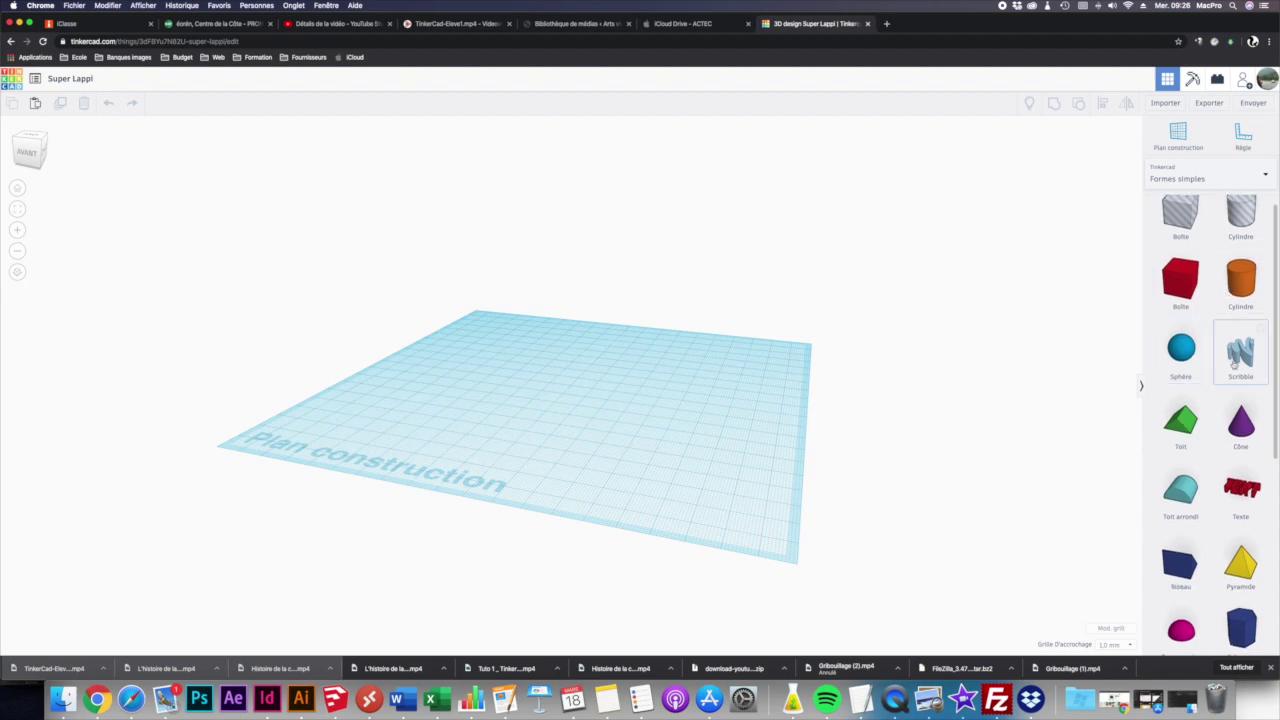
scroll(1236, 370, "down", 3)
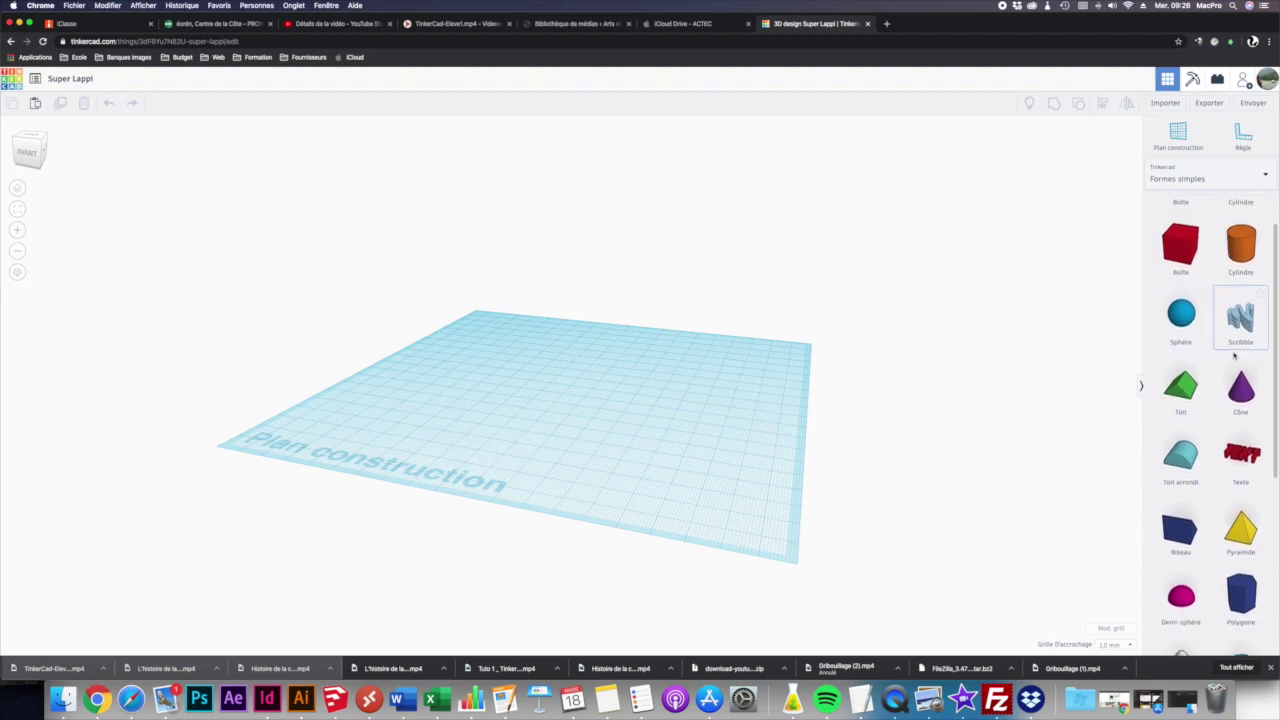
scroll(1241, 410, "down", 6)
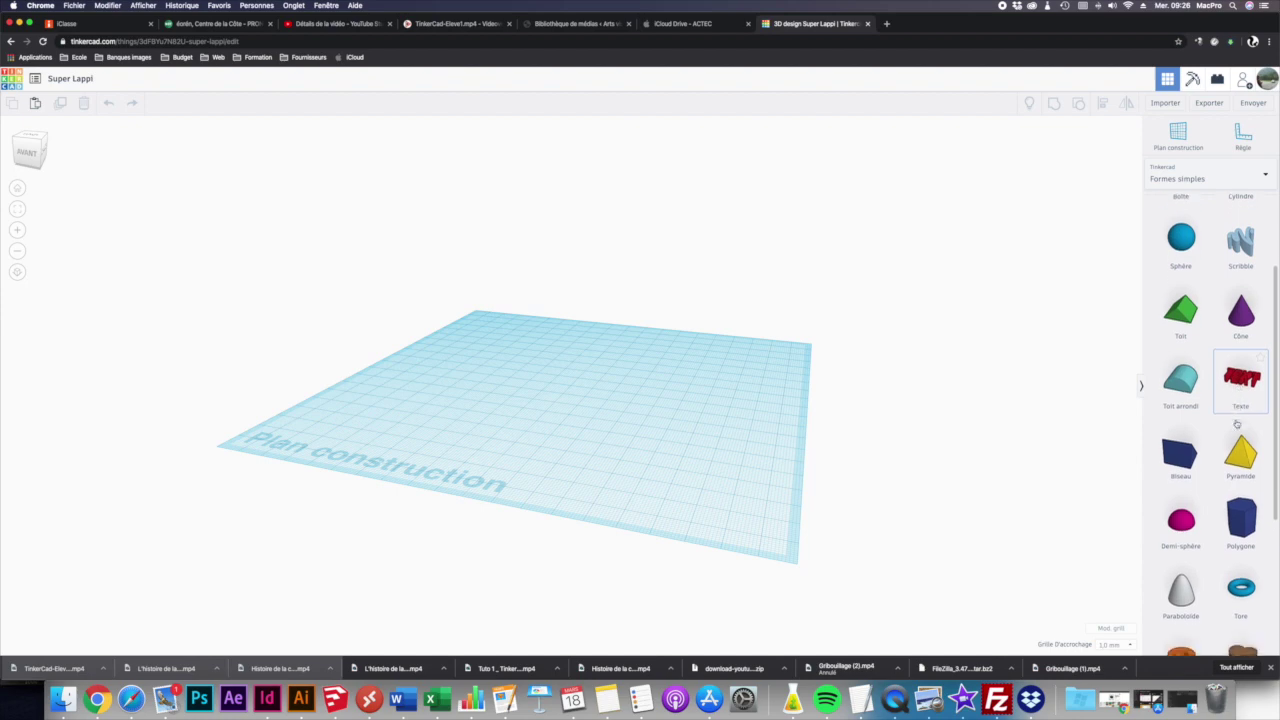
scroll(1150, 530, "down", 3)
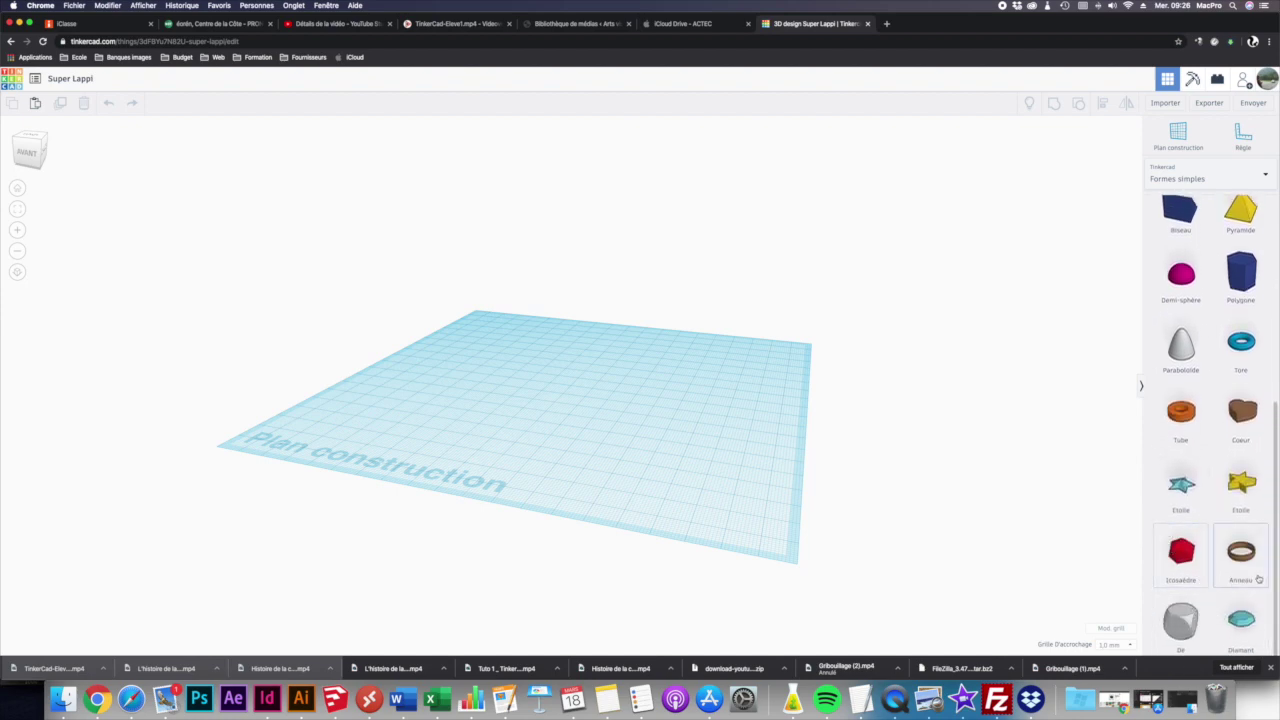
scroll(1204, 463, "up", 12)
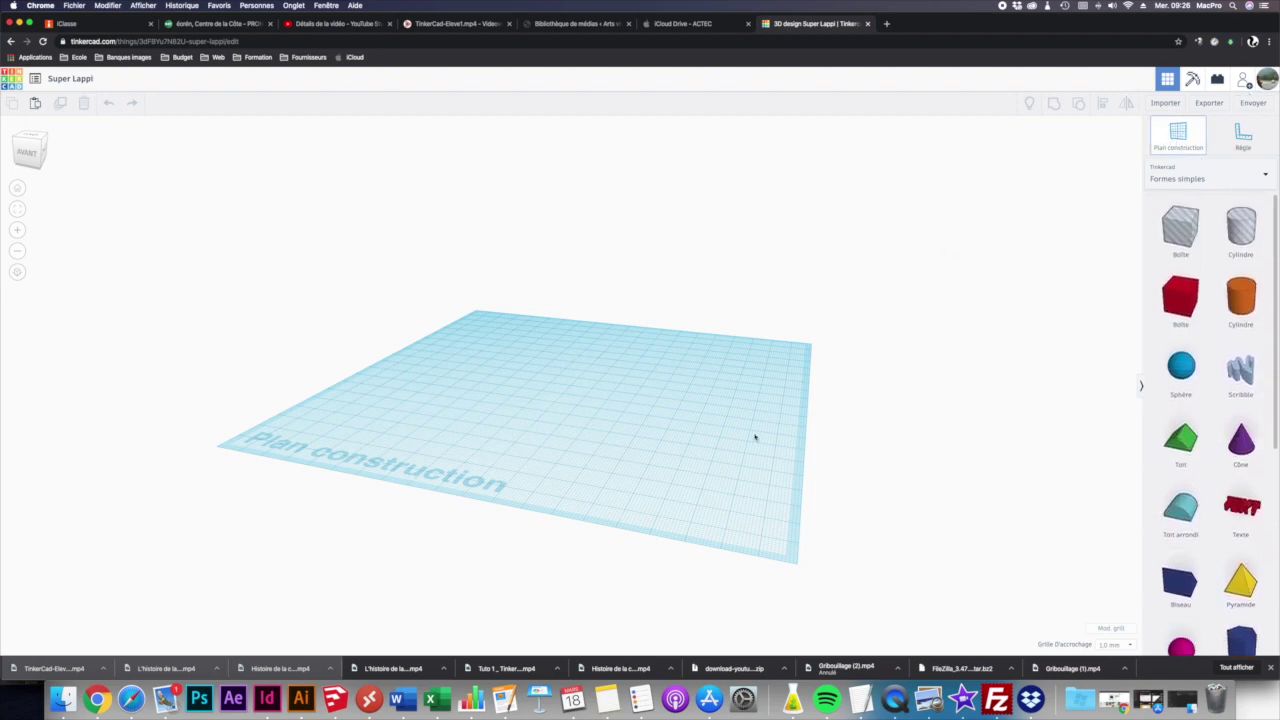
Set a construction plane near the grid's front right corner, and try out a ruler on the grid before removing it
left_click(785, 504)
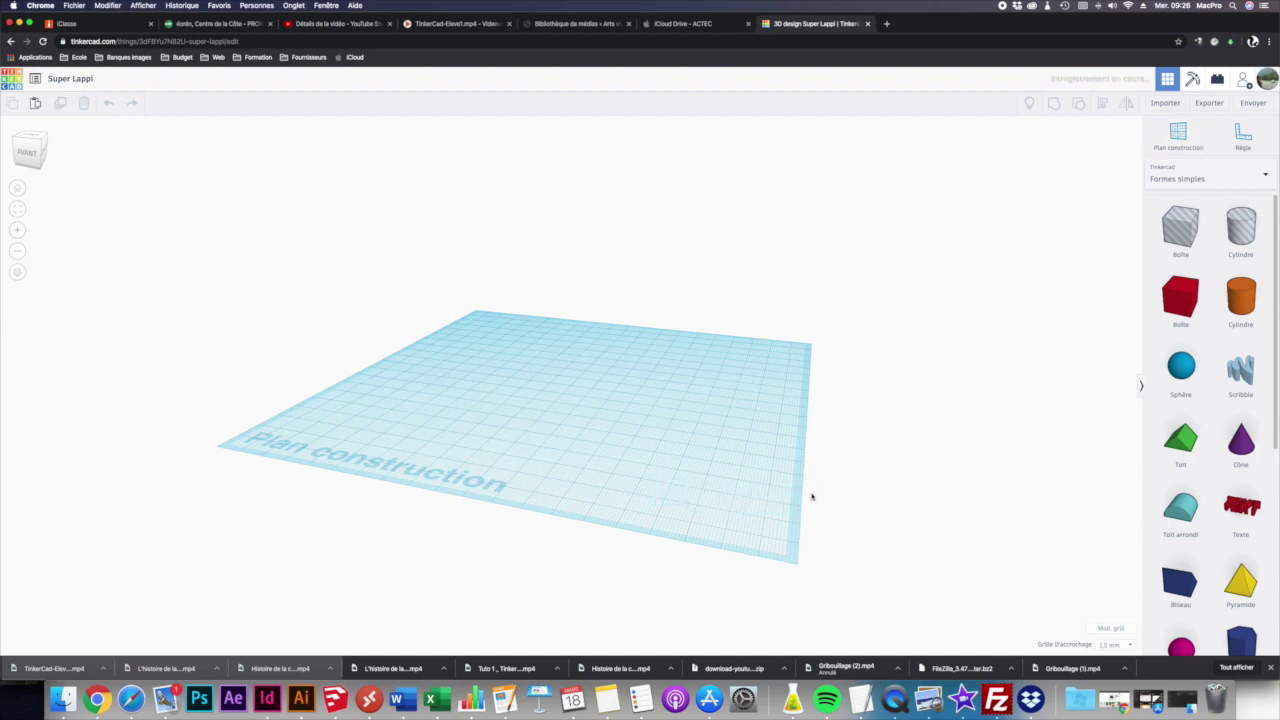
left_click(1250, 134)
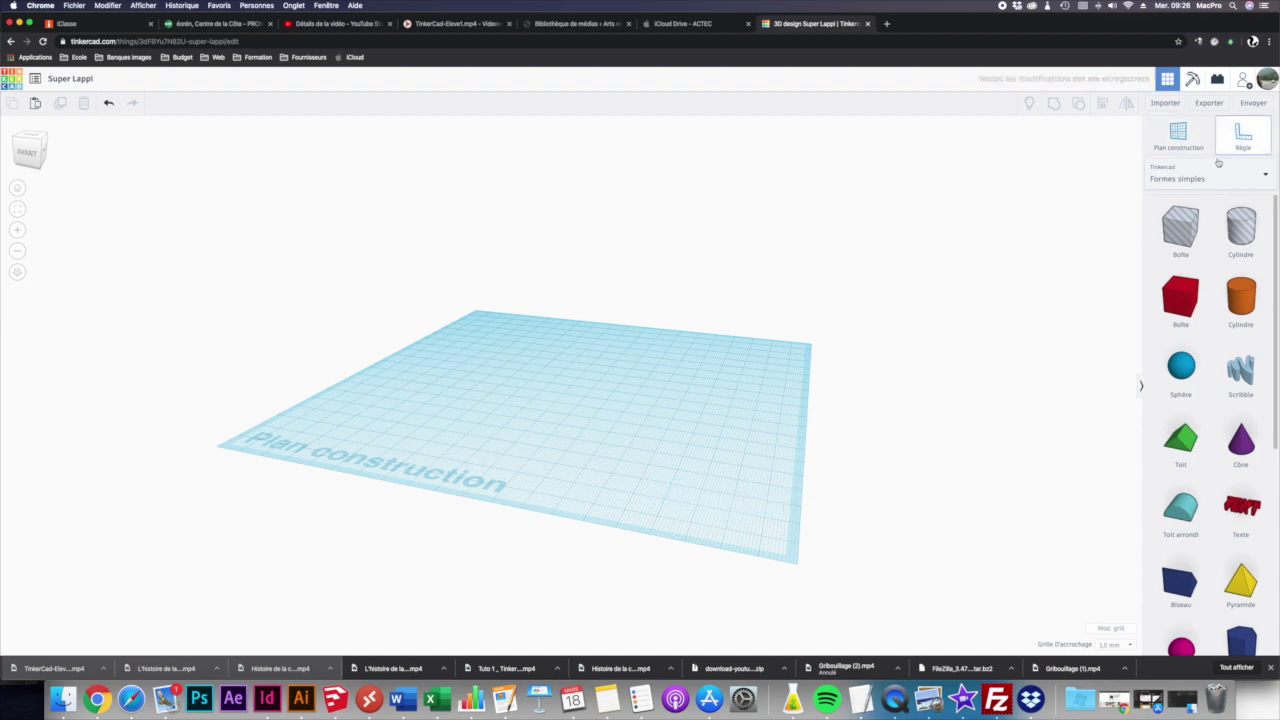
left_click(655, 442)
left_click_drag(655, 442, 558, 440)
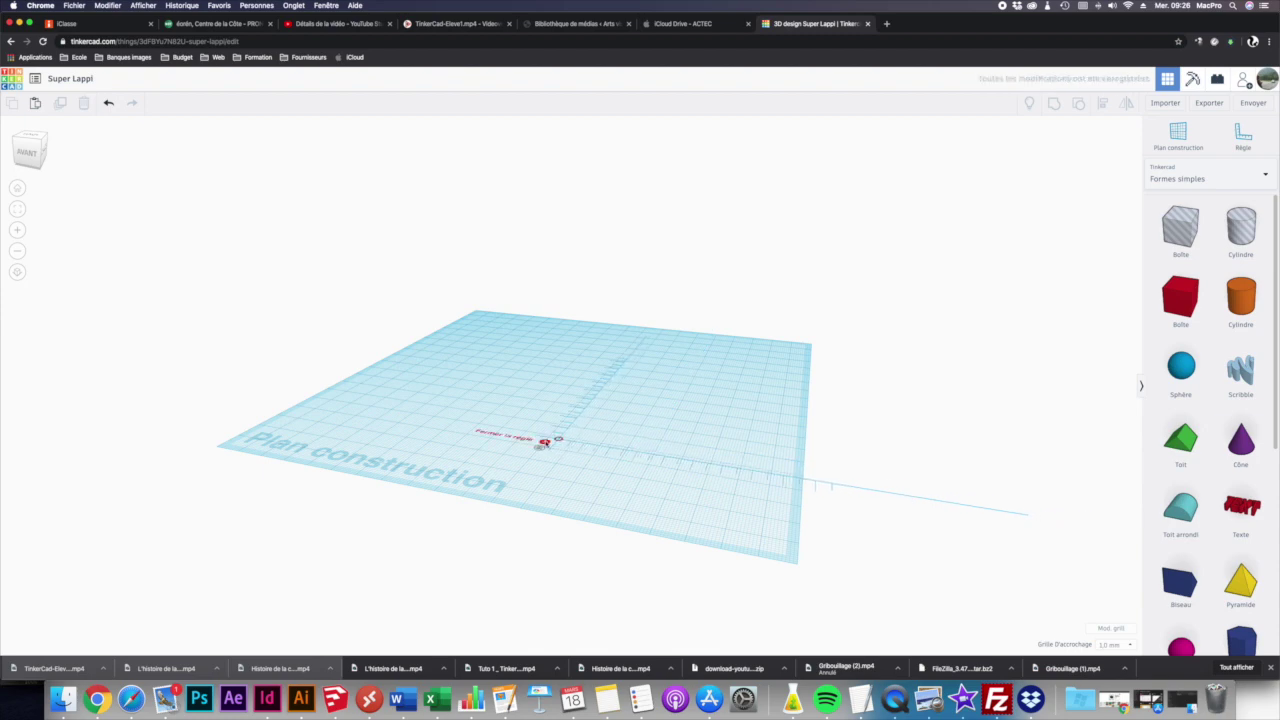
left_click(544, 442)
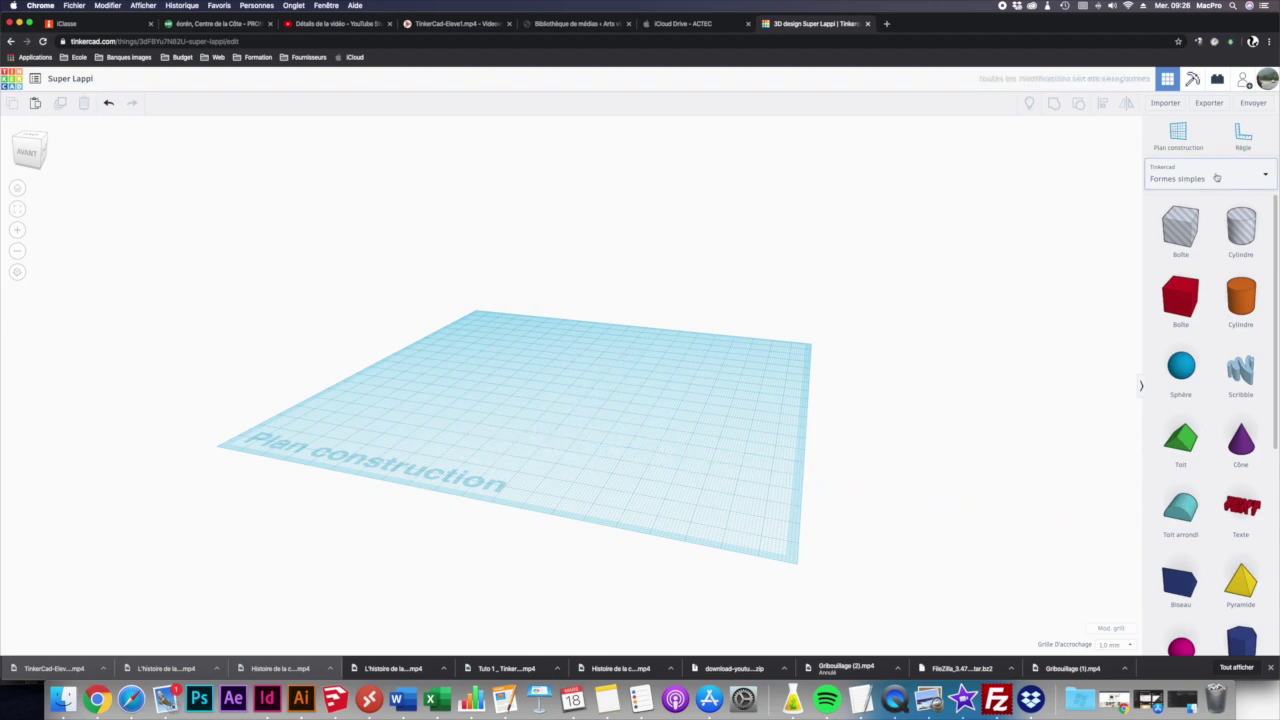
Browse the Texte et nombres, Caractères and Connecteurs shape collections
left_click(1248, 176)
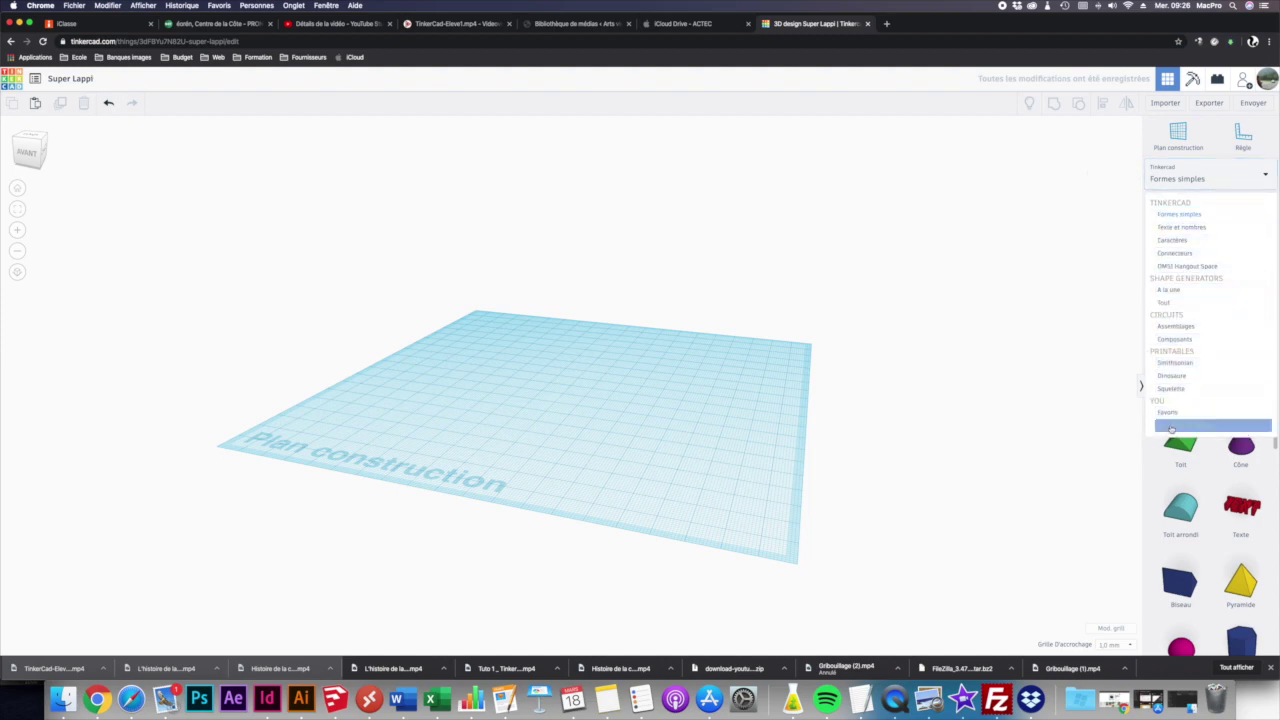
left_click(1182, 227)
scroll(1192, 268, "down", 3)
scroll(1192, 270, "down", 2)
scroll(1192, 270, "up", 3)
left_click(1205, 178)
left_click(1183, 241)
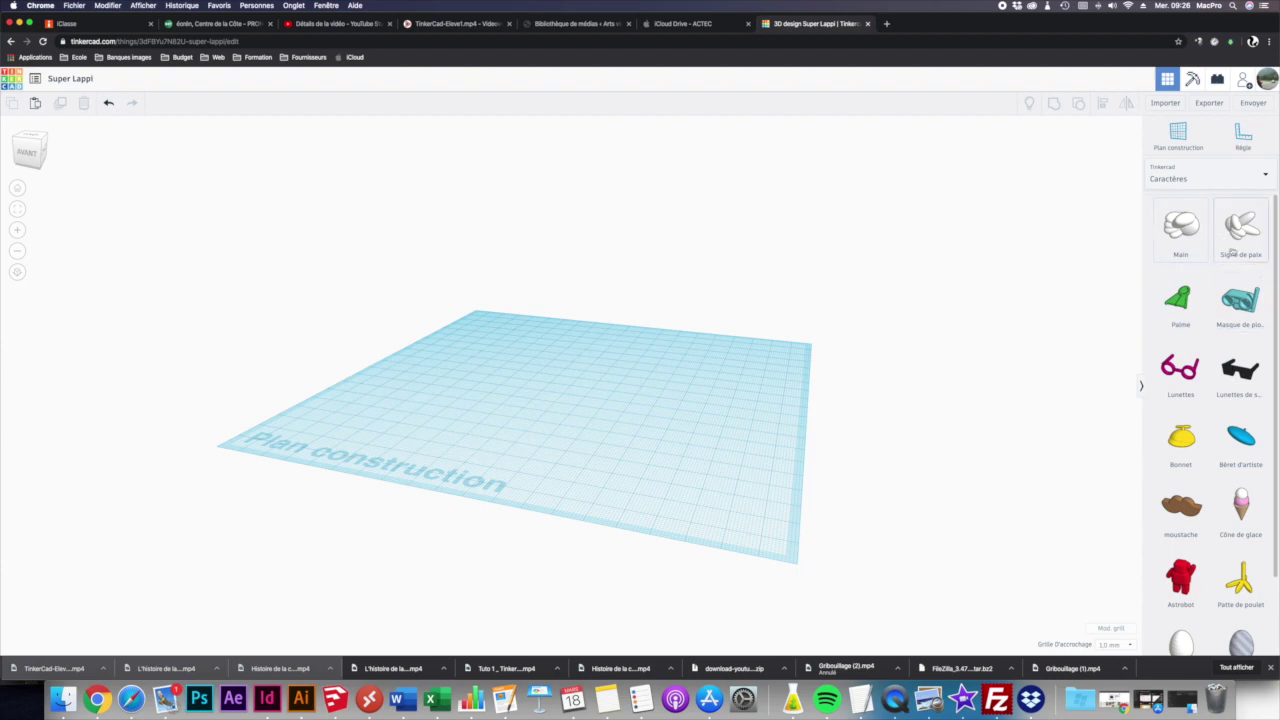
scroll(1224, 282, "down", 3)
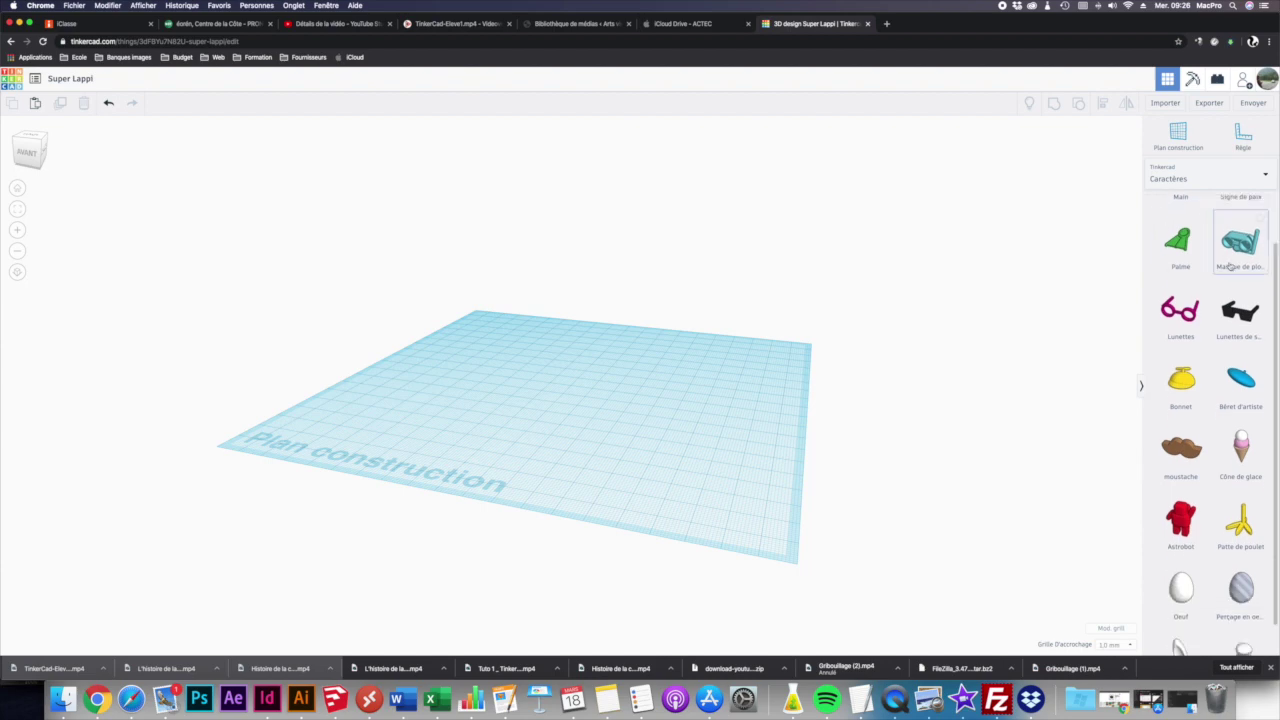
left_click(1203, 174)
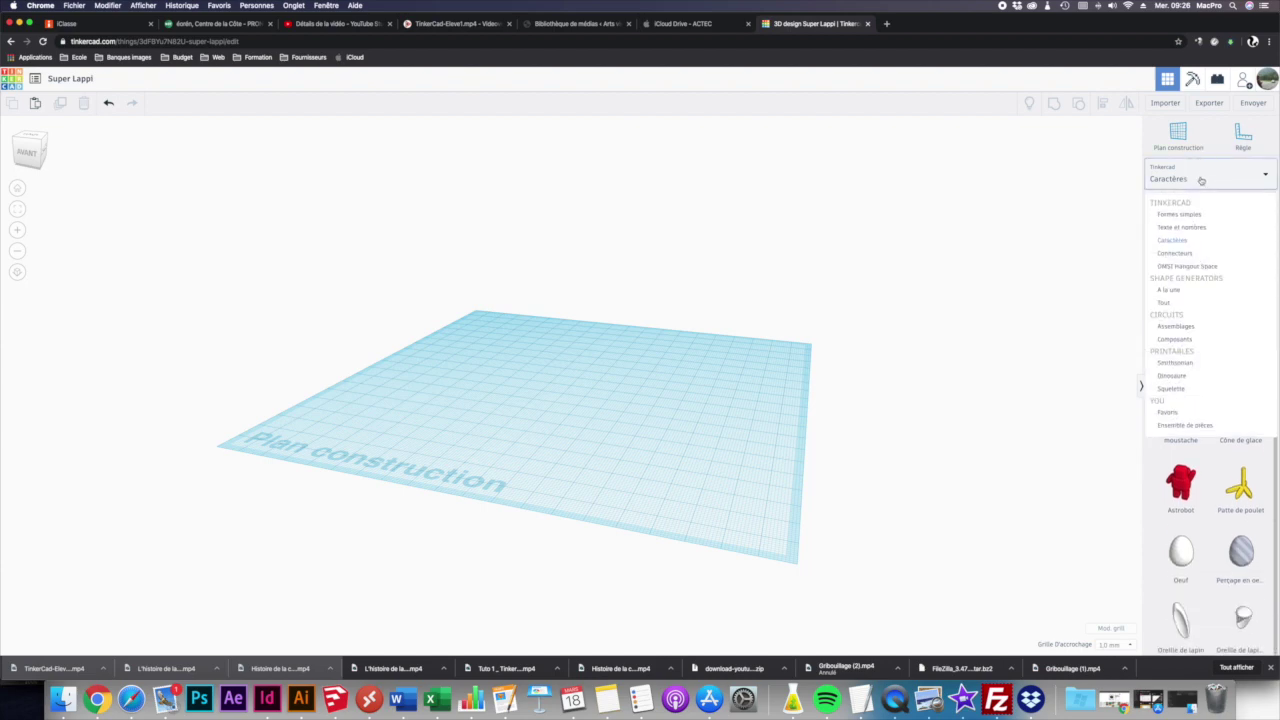
left_click(1183, 254)
scroll(1186, 257, "down", 5)
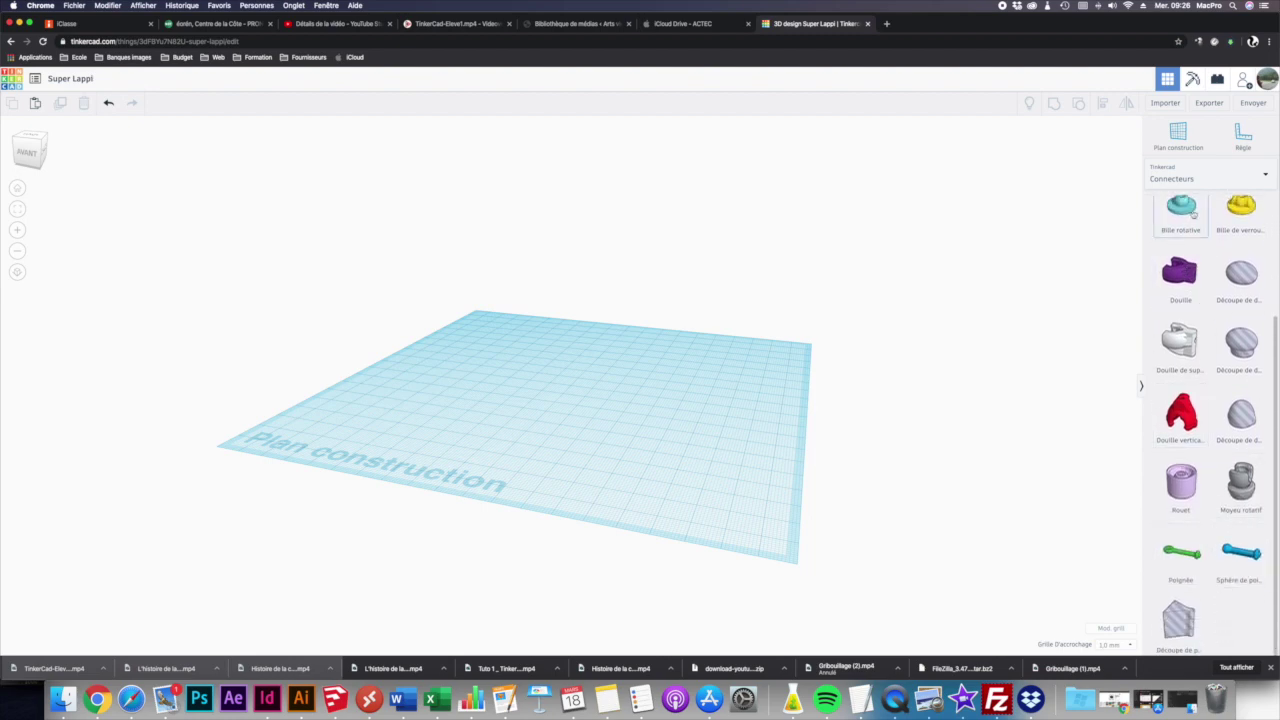
scroll(1183, 215, "up", 5)
Place the tail part "Queue, pièce a" from the Dinosaure collection on the right half of the workplane
left_click(1200, 178)
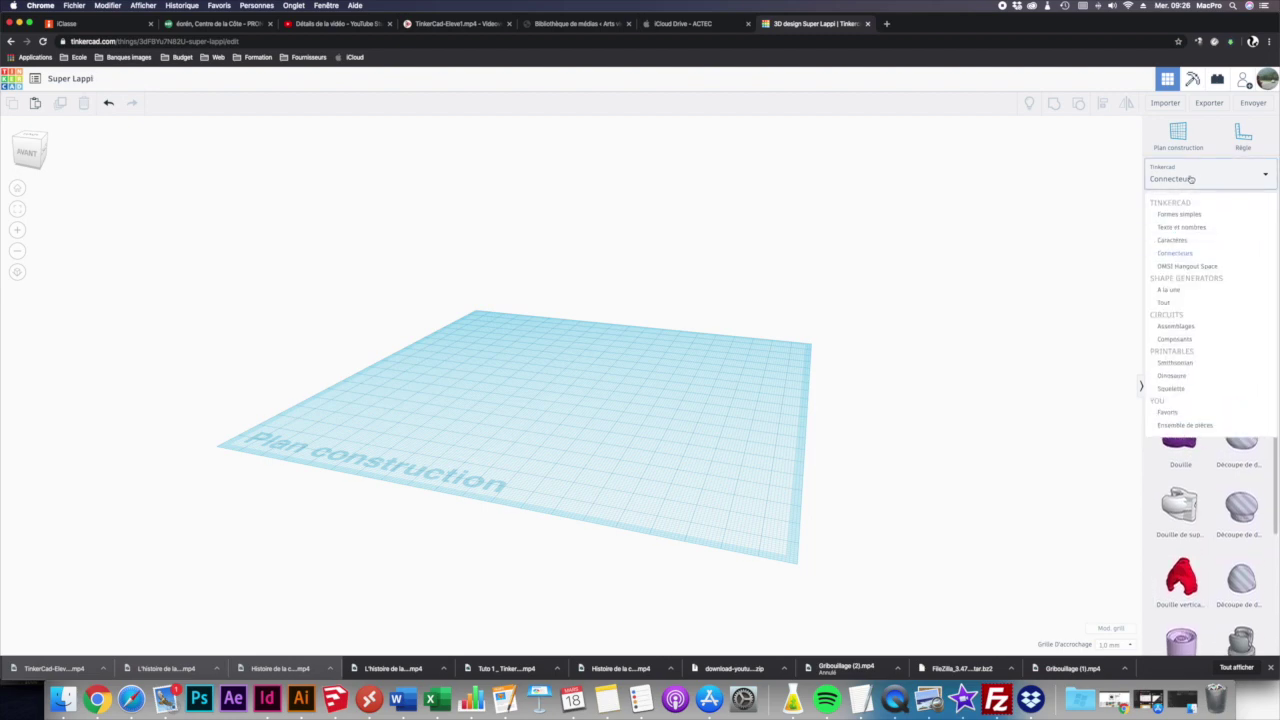
left_click(1174, 376)
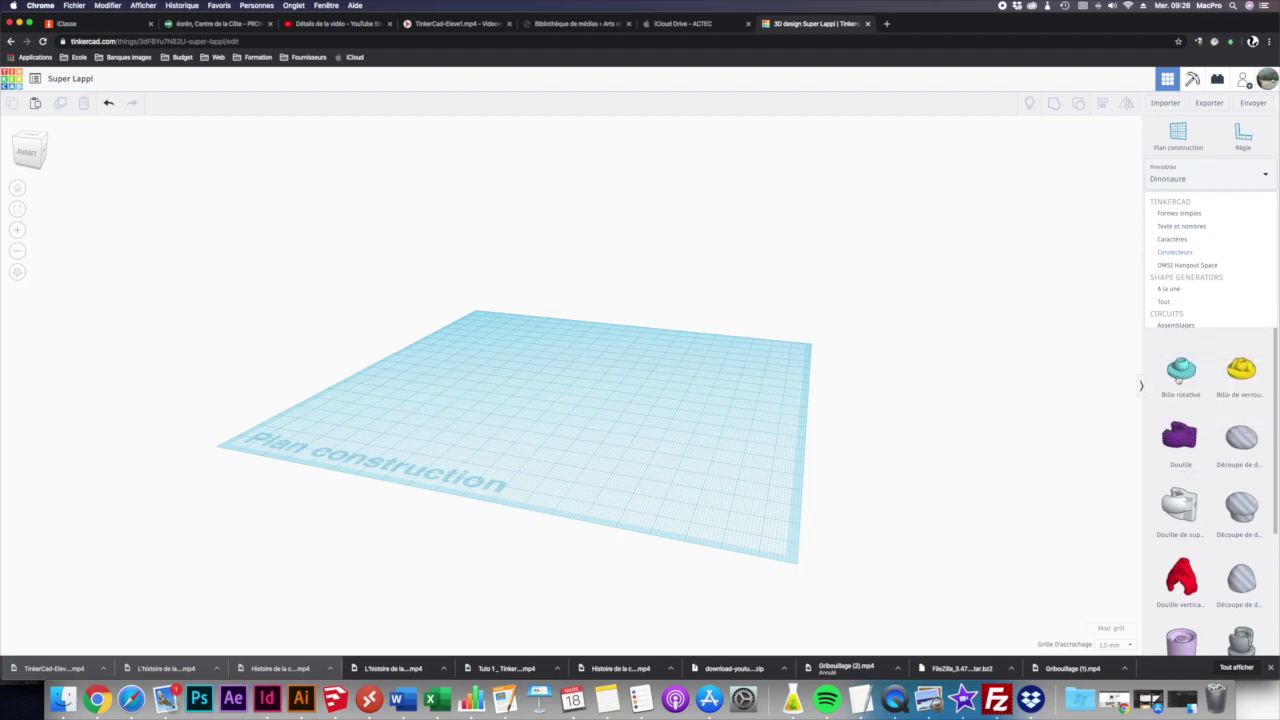
scroll(1213, 287, "down", 3)
scroll(1213, 285, "down", 4)
left_click_drag(1181, 482, 699, 445)
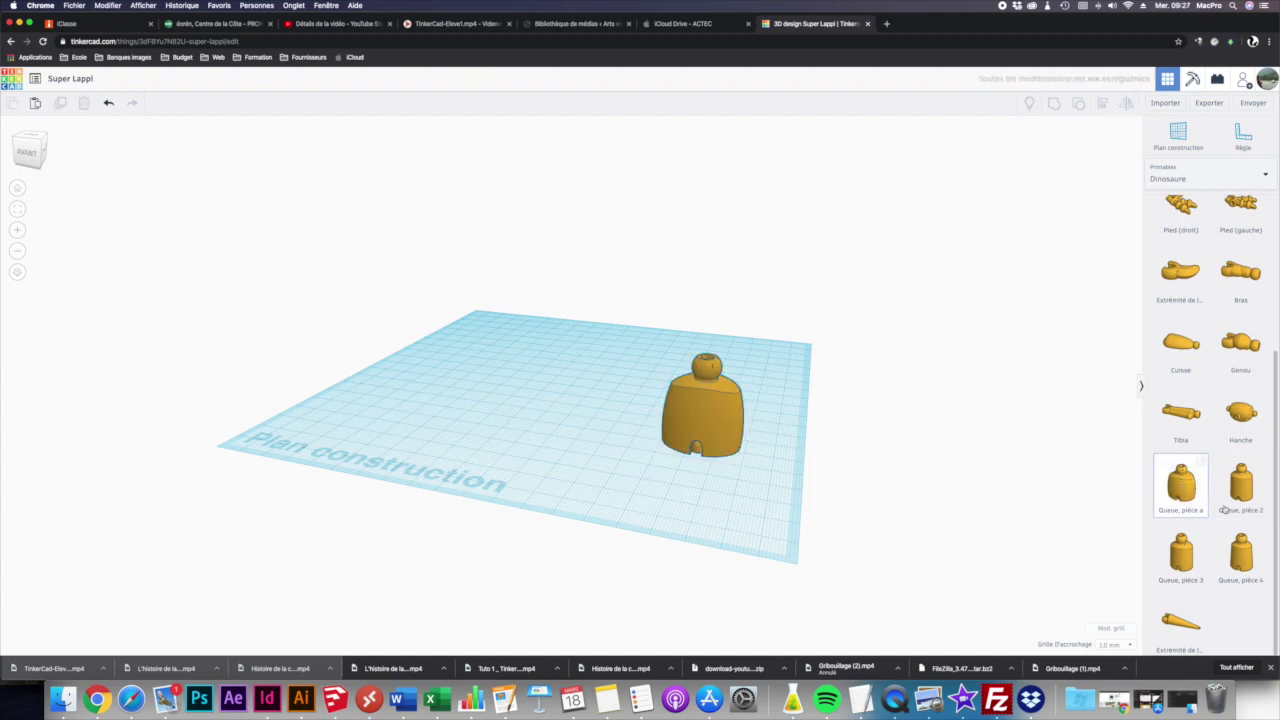
Try the tail part "Queue, pièce 2" over the placed tail part, and delete both from the workplane
left_click_drag(1233, 483, 710, 425)
key("Delete")
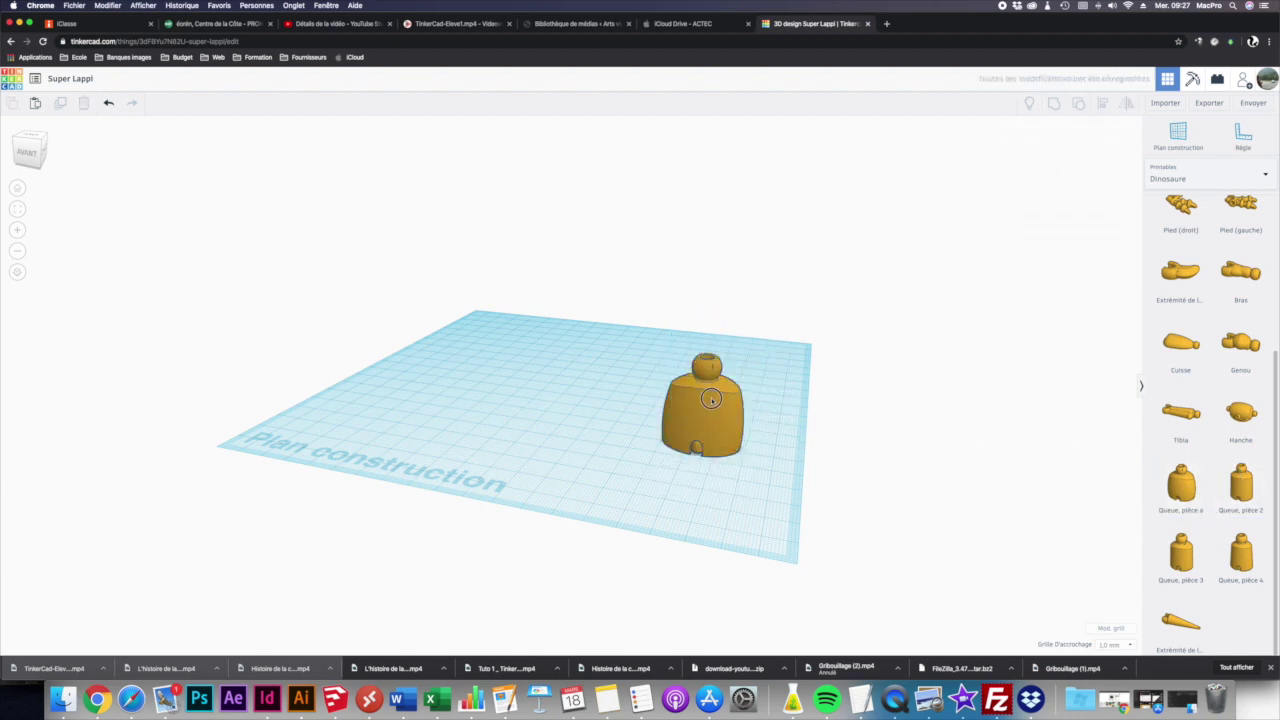
left_click(713, 396)
key("Delete")
Place a red solid box from the Formes simples collection near the middle of the workplane
scroll(1217, 251, "up", 3)
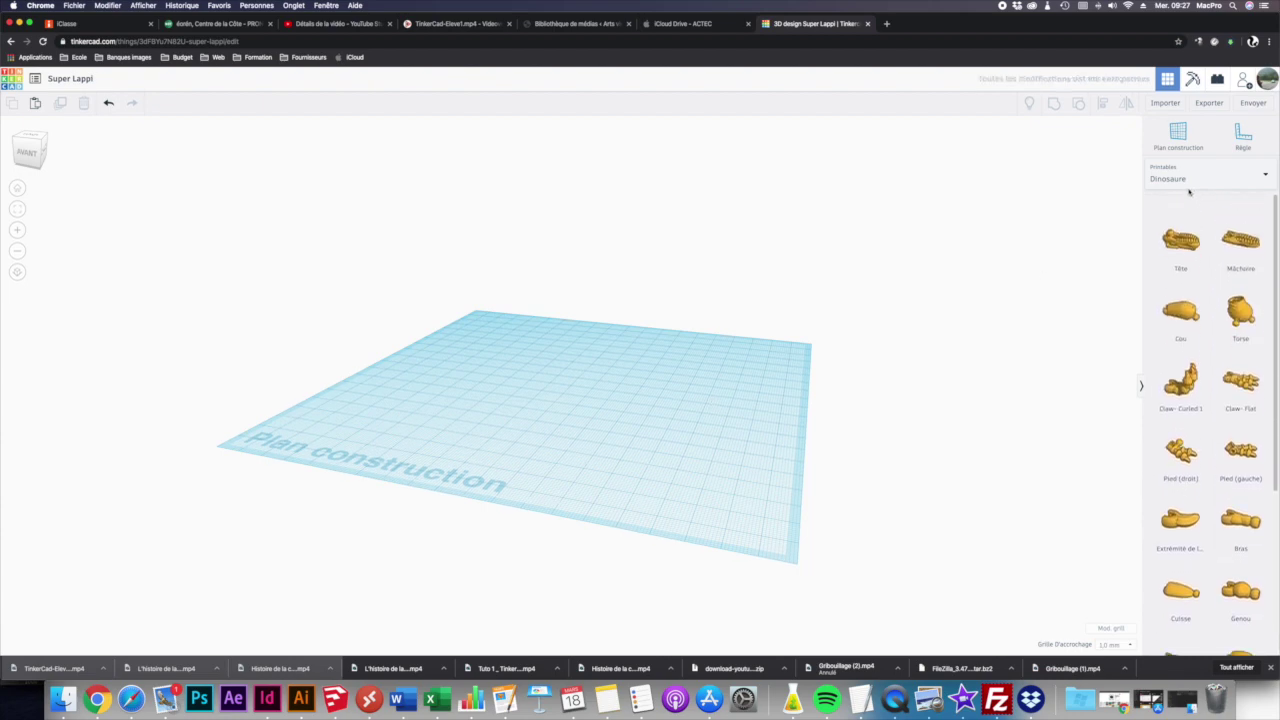
left_click(1190, 180)
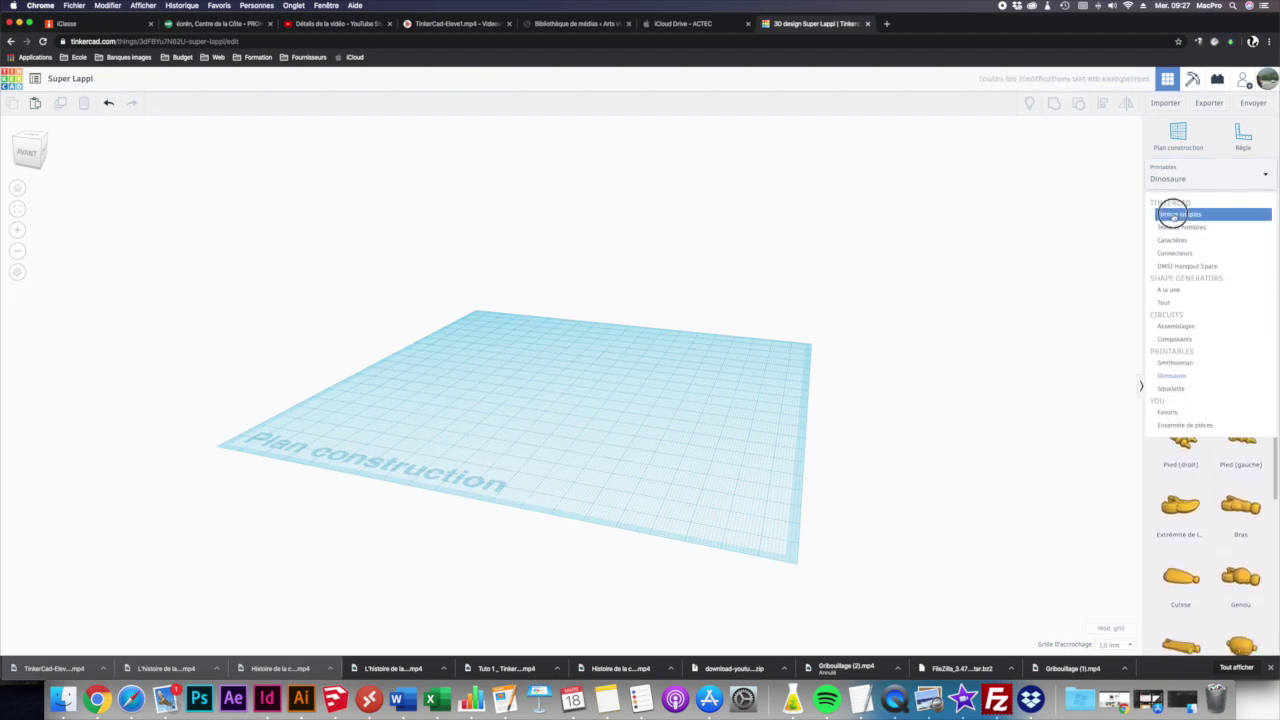
left_click(1172, 214)
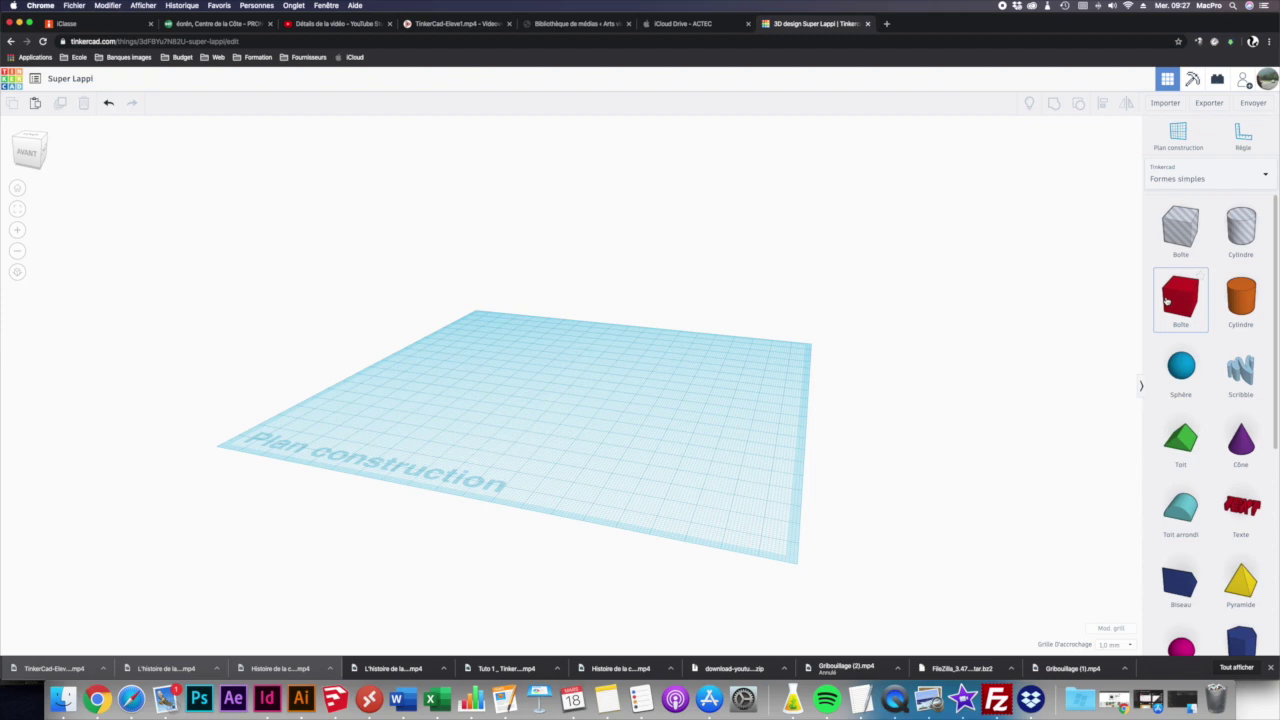
left_click_drag(1165, 302, 600, 412)
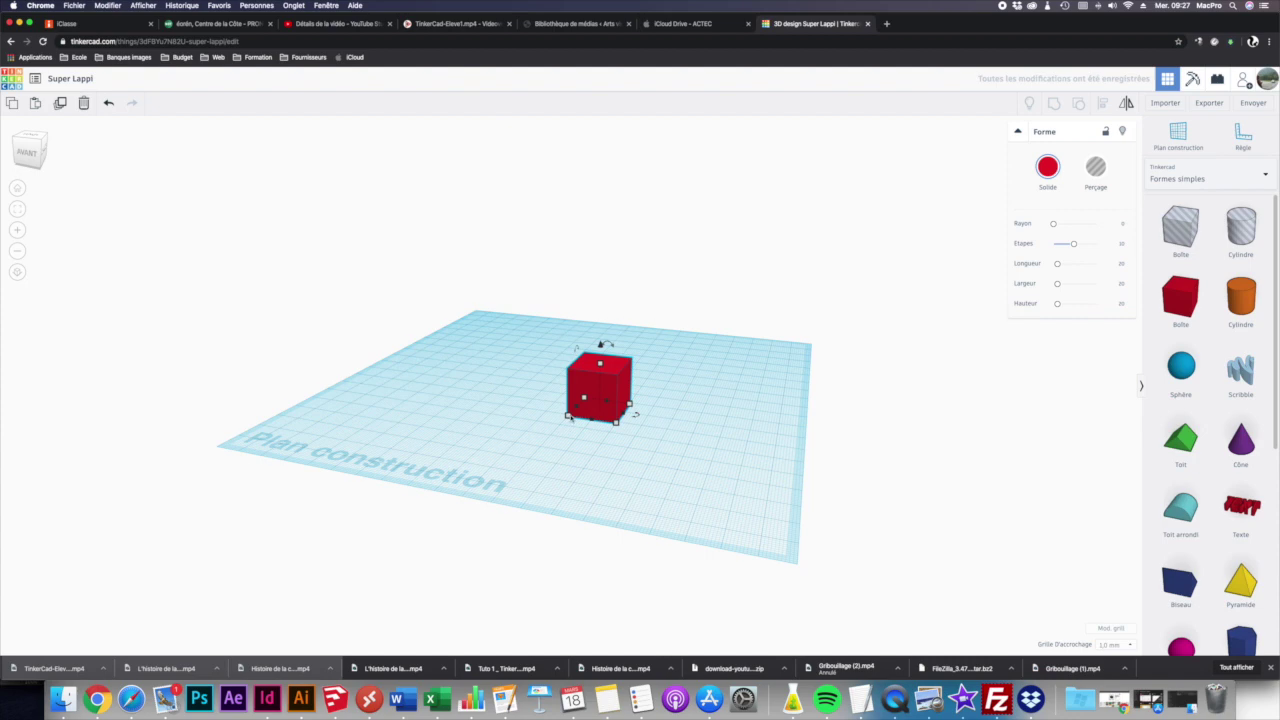
Try lifting the red box off the workplane, and lower its height to about 18 mm
scroll(567, 416, "up", 6)
scroll(573, 419, "down", 5)
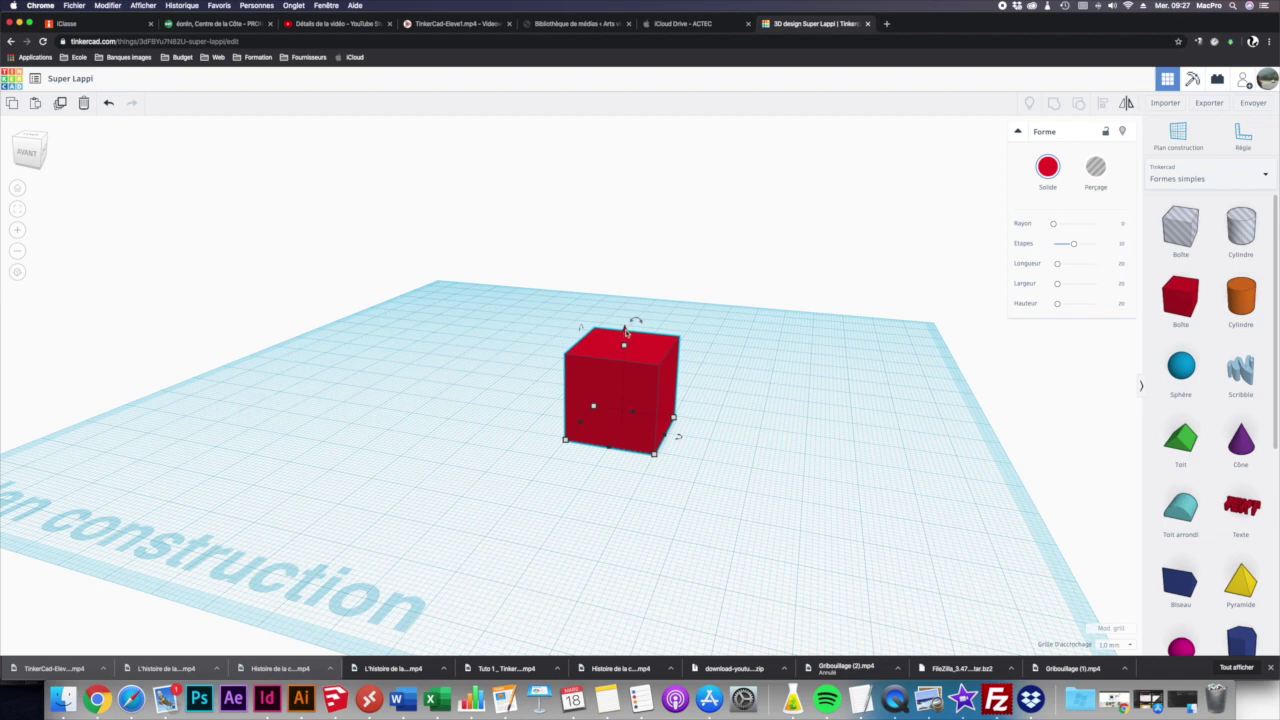
scroll(630, 330, "up", 3)
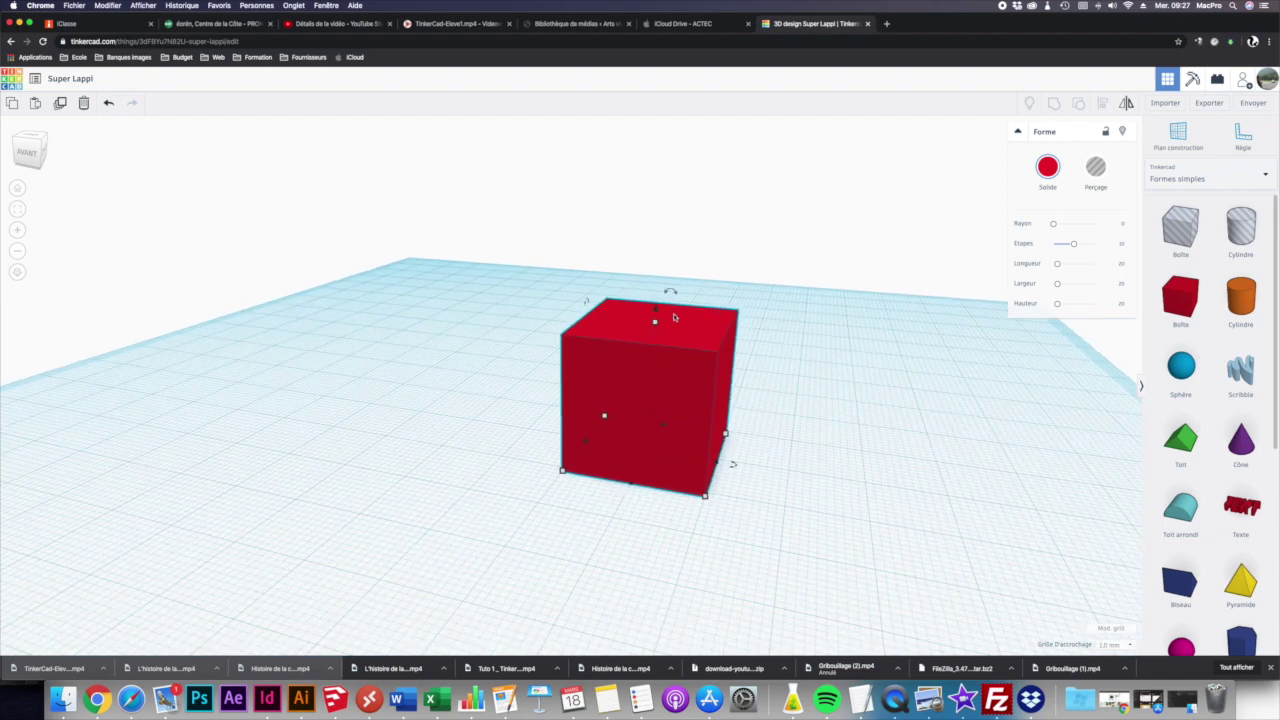
mouse_move(655, 316)
left_mouse_down()
mouse_move(662, 234)
mouse_move(658, 290)
mouse_move(660, 263)
mouse_move(707, 279)
mouse_move(692, 250)
mouse_move(706, 249)
mouse_move(687, 234)
mouse_move(674, 314)
left_mouse_up()
scroll(670, 337, "down", 2)
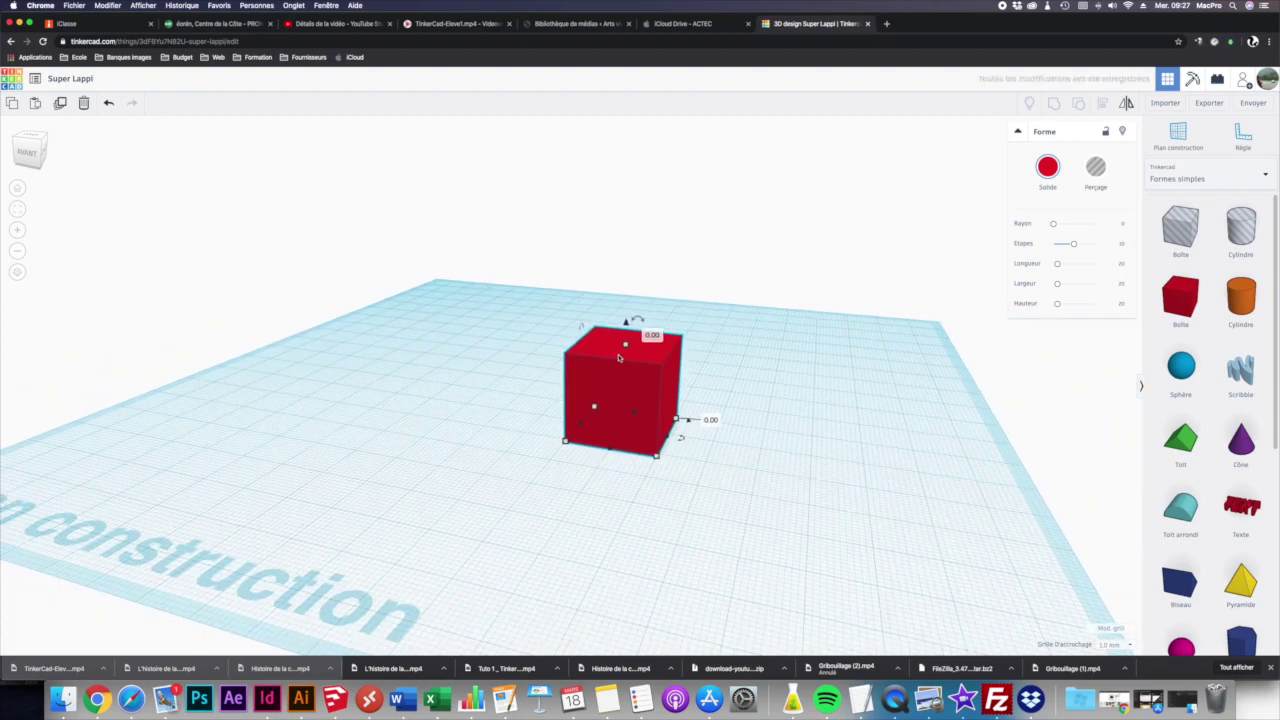
mouse_move(625, 343)
left_mouse_down()
mouse_move(626, 257)
mouse_move(628, 350)
left_mouse_up()
scroll(623, 420, "down", 2)
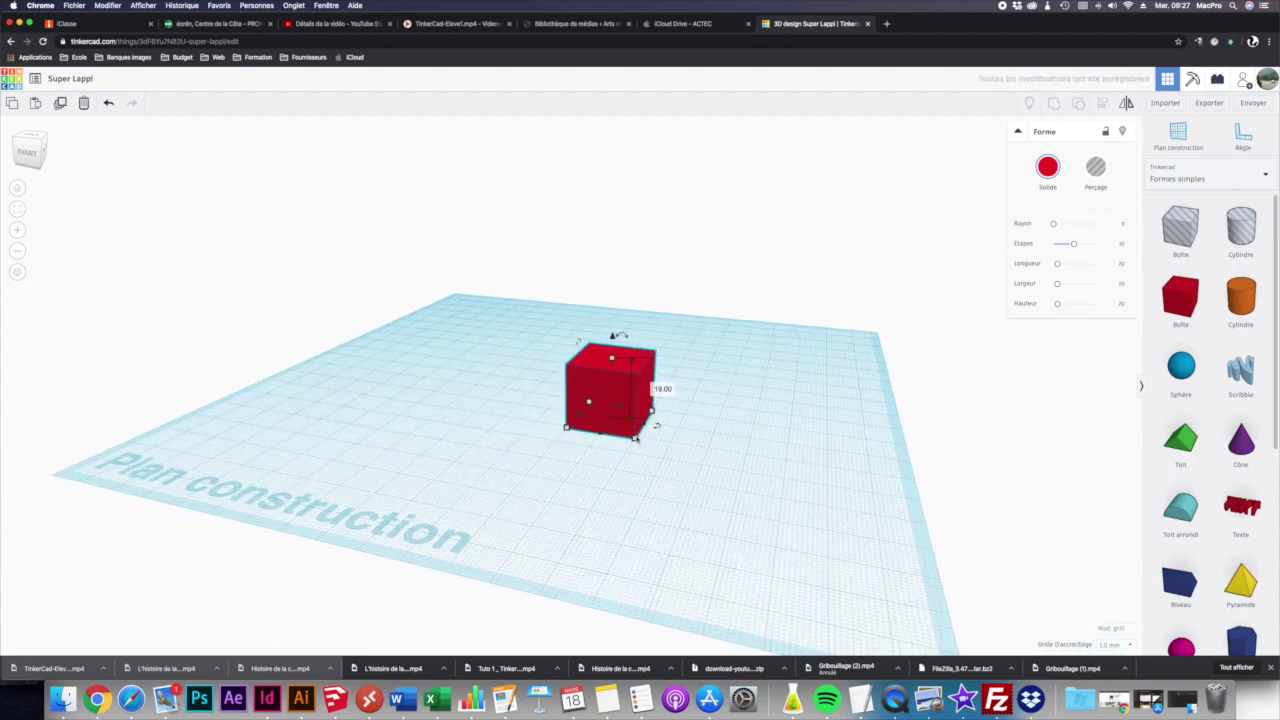
Make the red box taller and reshape its base to about 28 mm by 22 mm
left_click_drag(634, 438, 661, 499)
left_click_drag(621, 378, 620, 308)
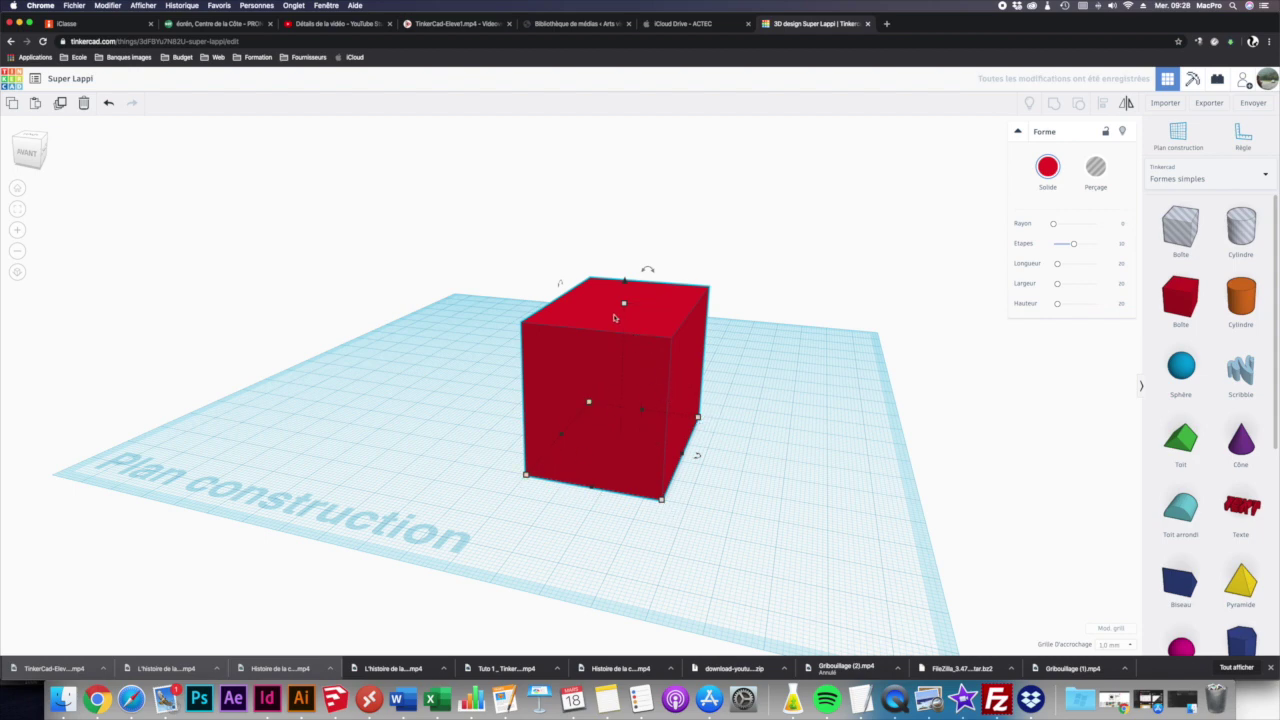
left_click_drag(600, 492, 679, 446)
scroll(690, 448, "up", 4)
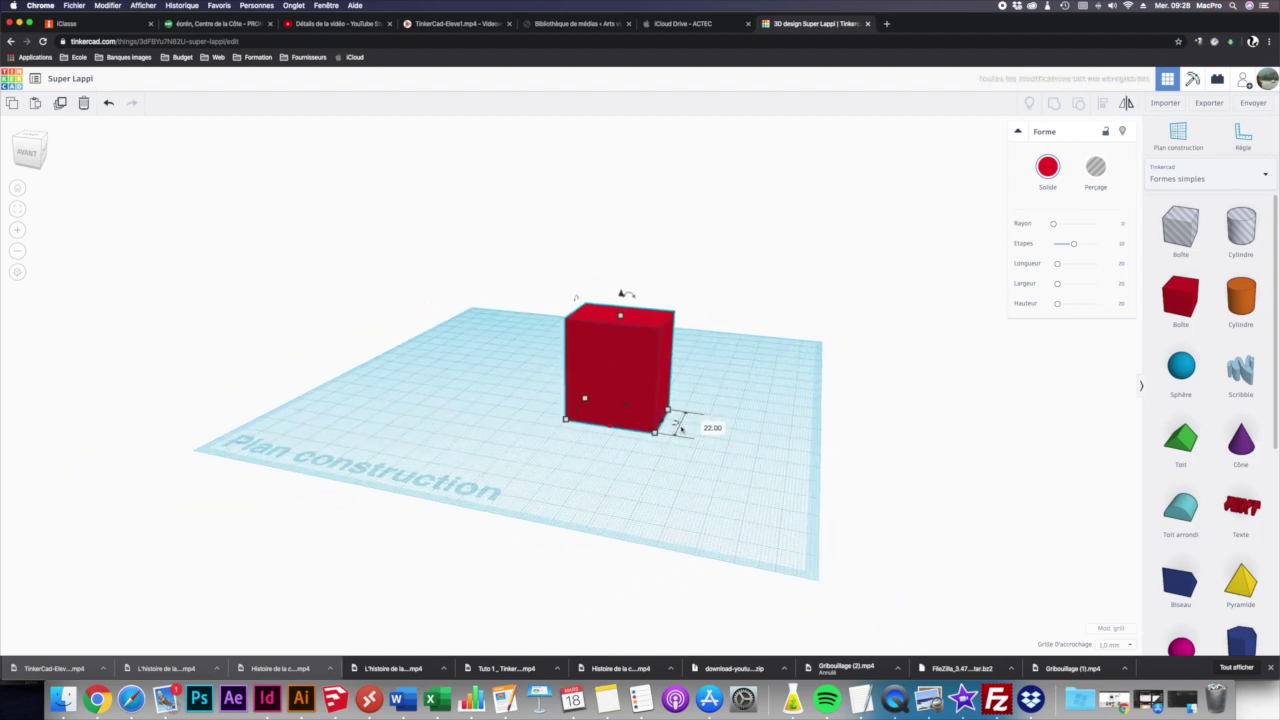
left_click_drag(720, 442, 691, 428)
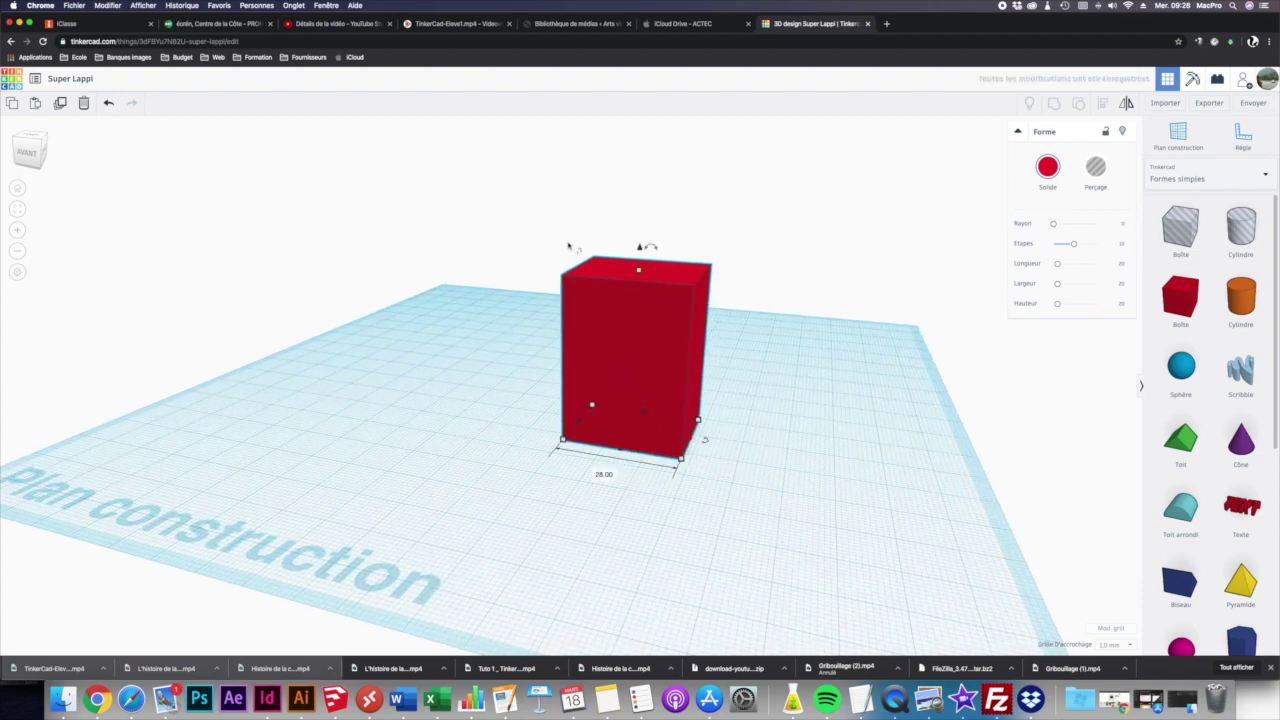
Try rotating the red box with the rotation handle above its top face, and deselect it
right_click_drag(651, 271, 614, 263)
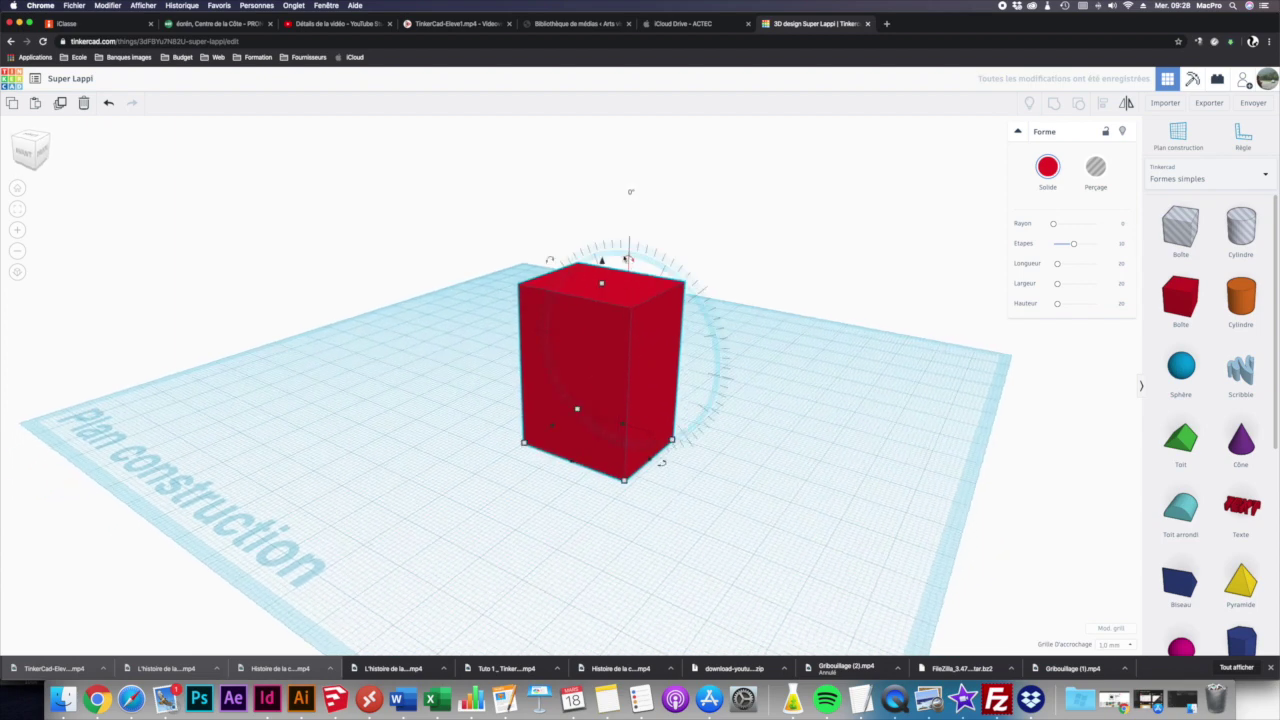
mouse_move(628, 259)
left_mouse_down()
mouse_move(689, 320)
mouse_move(697, 374)
mouse_move(691, 291)
mouse_move(629, 243)
left_mouse_up()
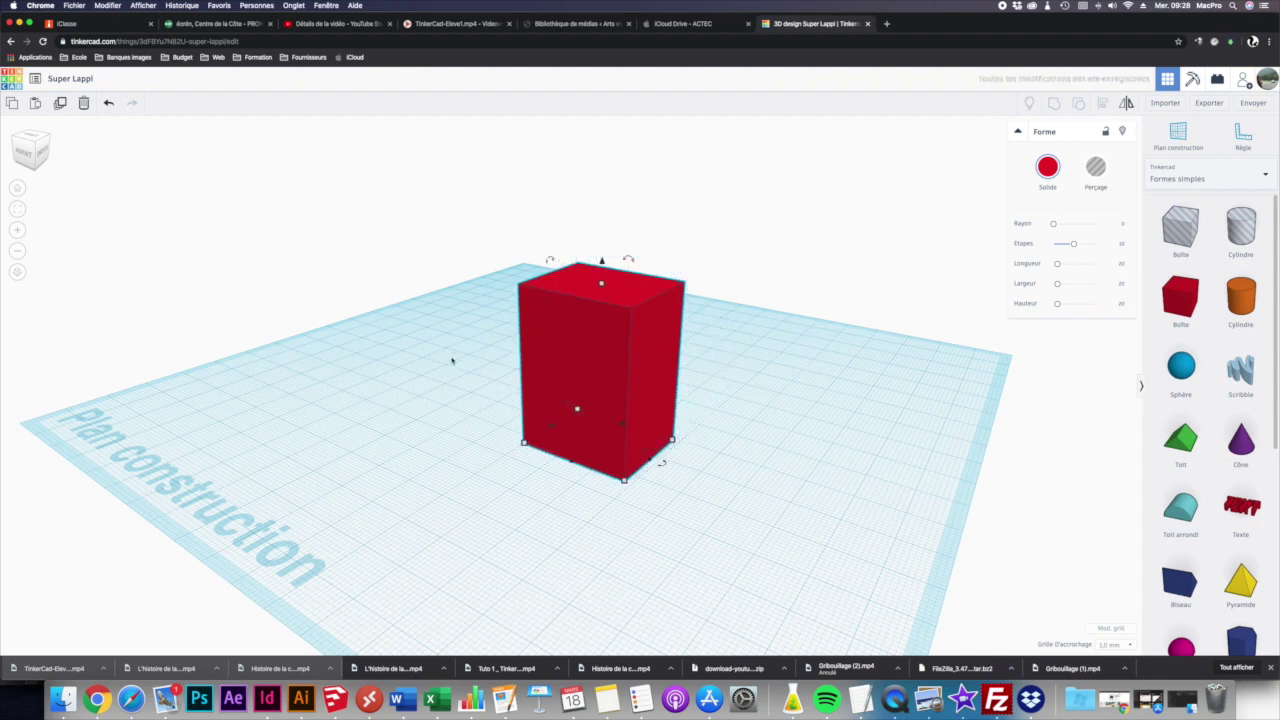
left_click(714, 506)
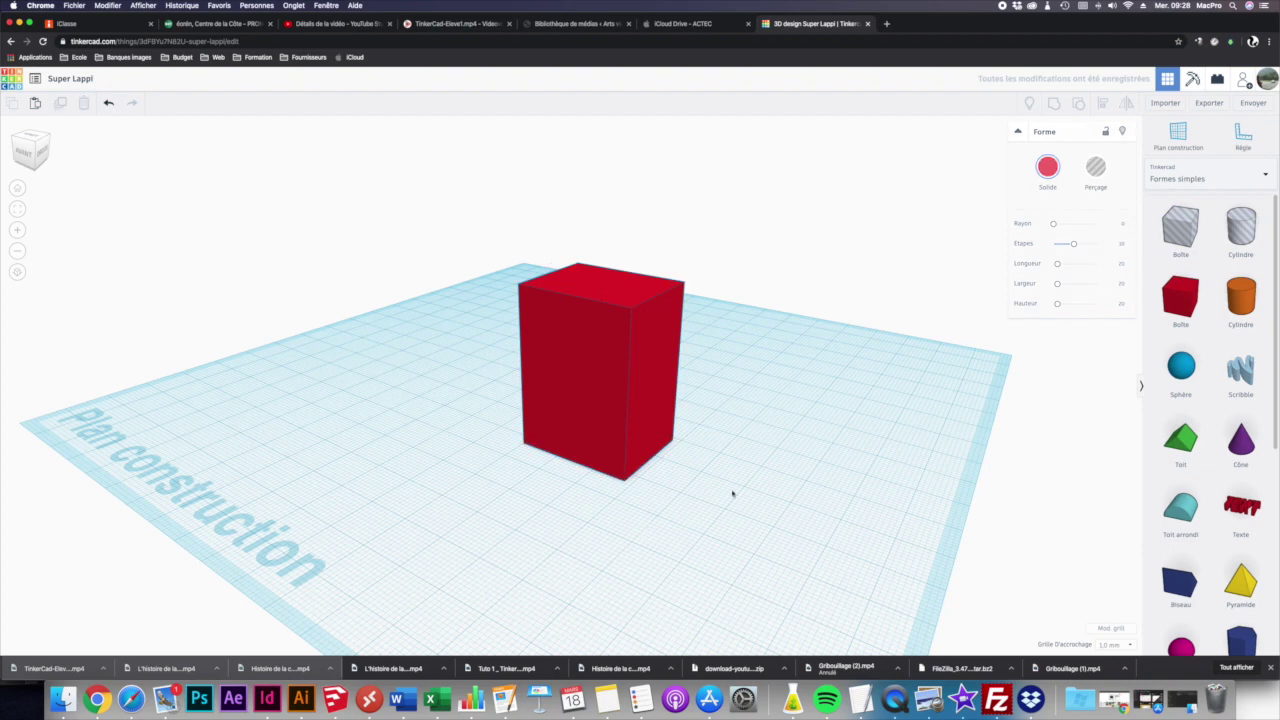
Round the red box's edges with a radius of about 4.7 and 20 steps, and inspect the rounding up close
left_click(608, 396)
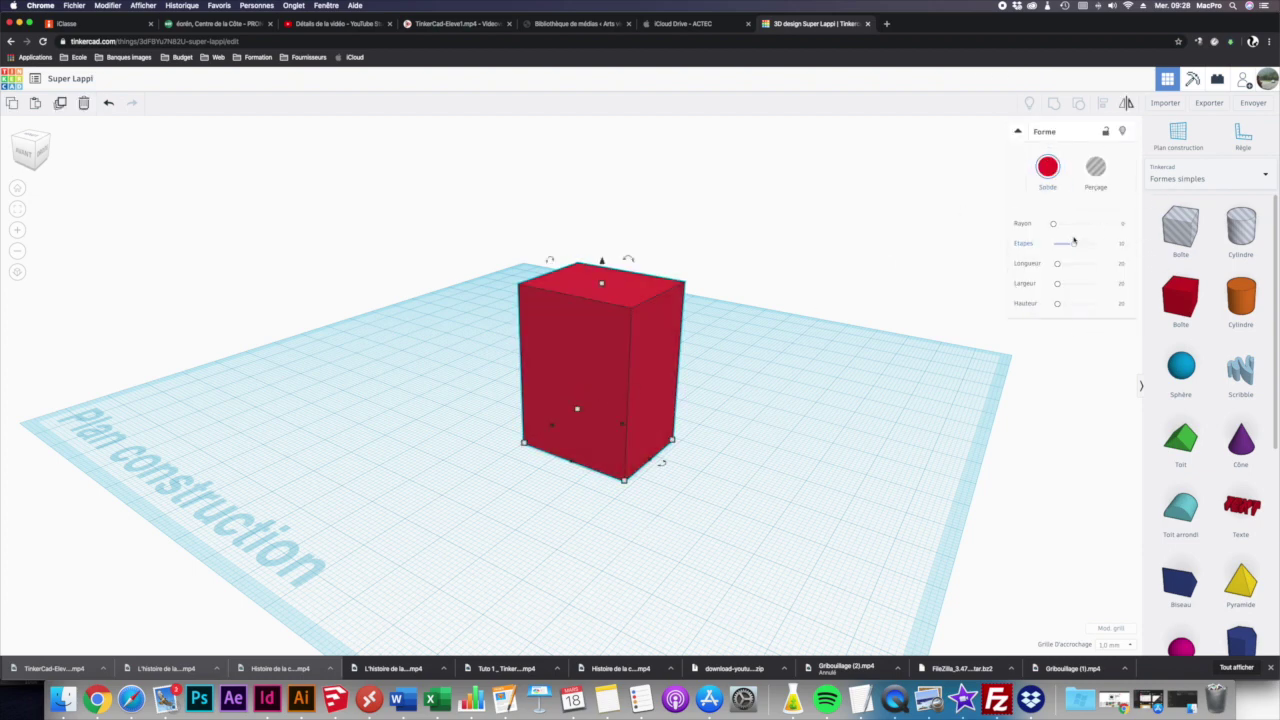
left_click_drag(1056, 227, 1096, 244)
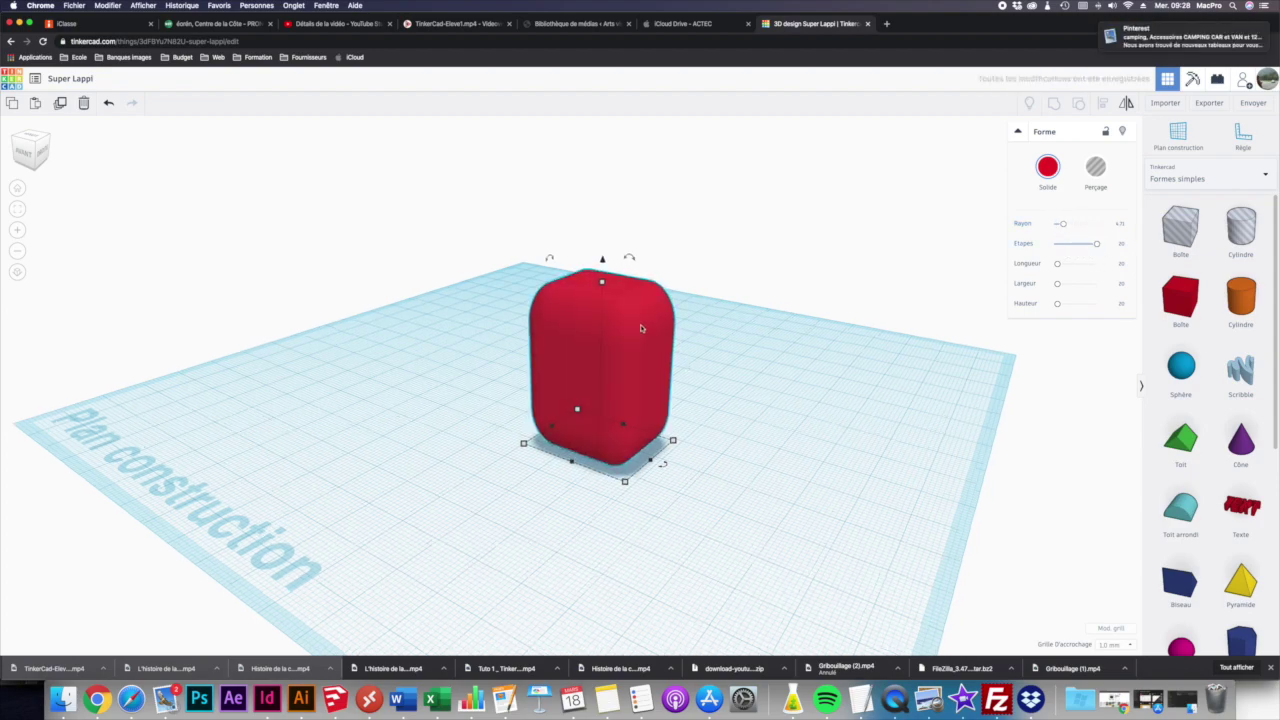
scroll(652, 320, "up", 5)
scroll(652, 318, "down", 2)
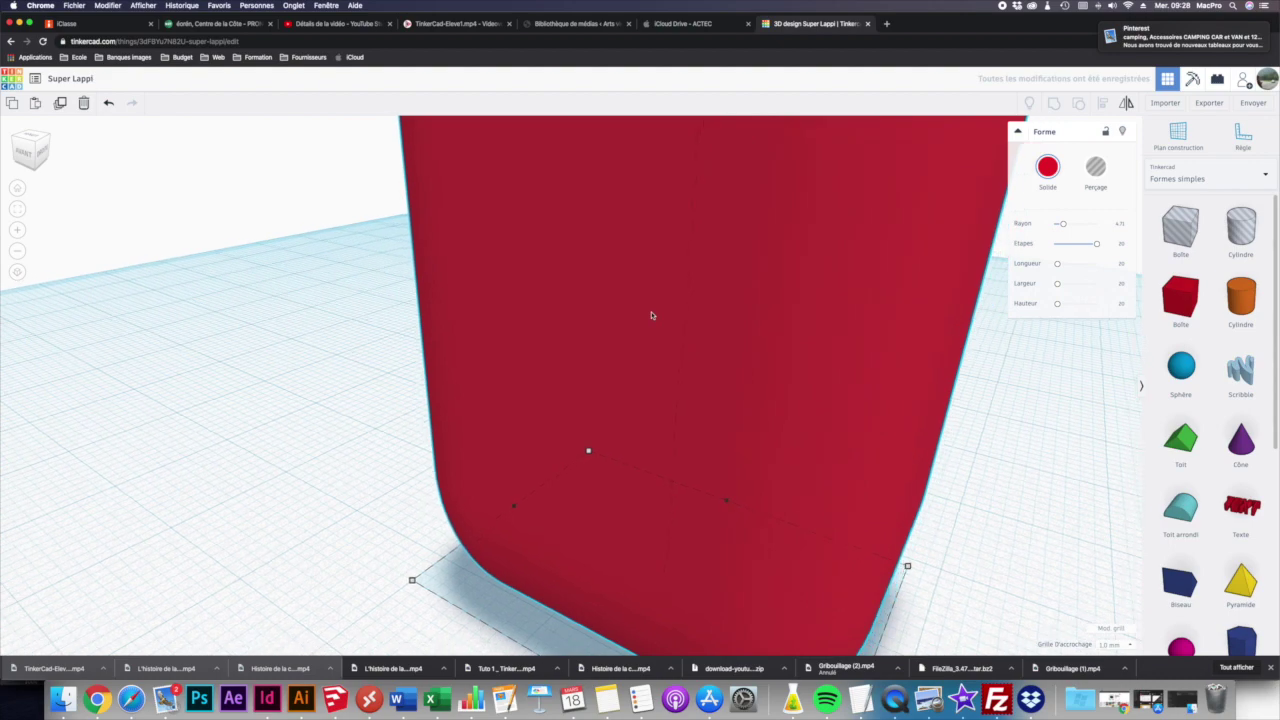
scroll(700, 212, "down", 4)
scroll(703, 213, "up", 3)
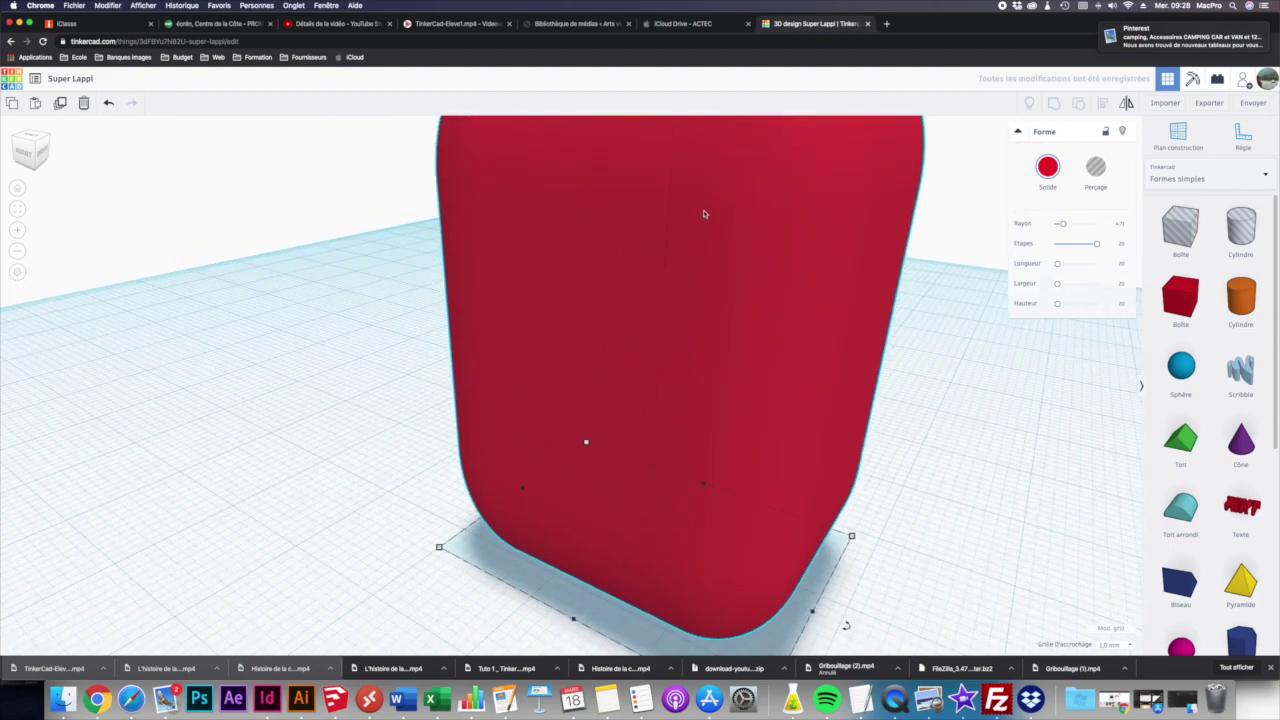
Try a low step count on the box's rounded edges and settle on about 13 steps
left_click_drag(1098, 242, 1059, 244)
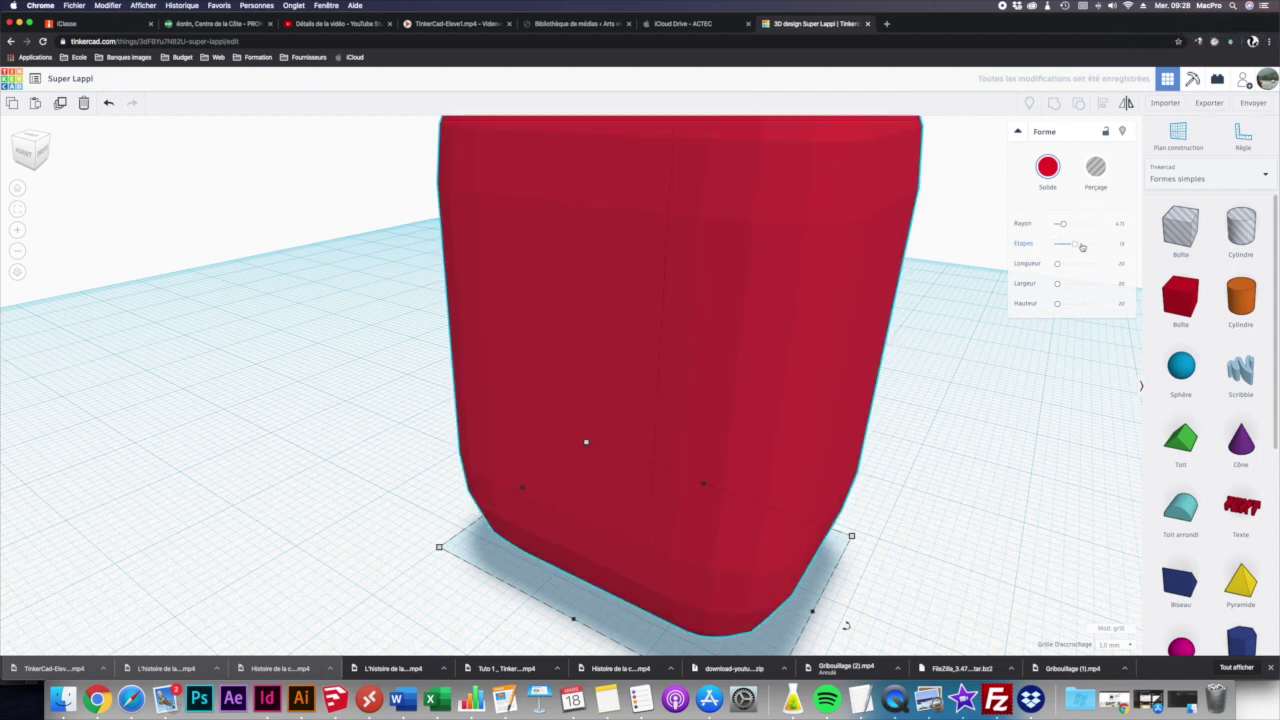
left_click_drag(1082, 247, 1083, 247)
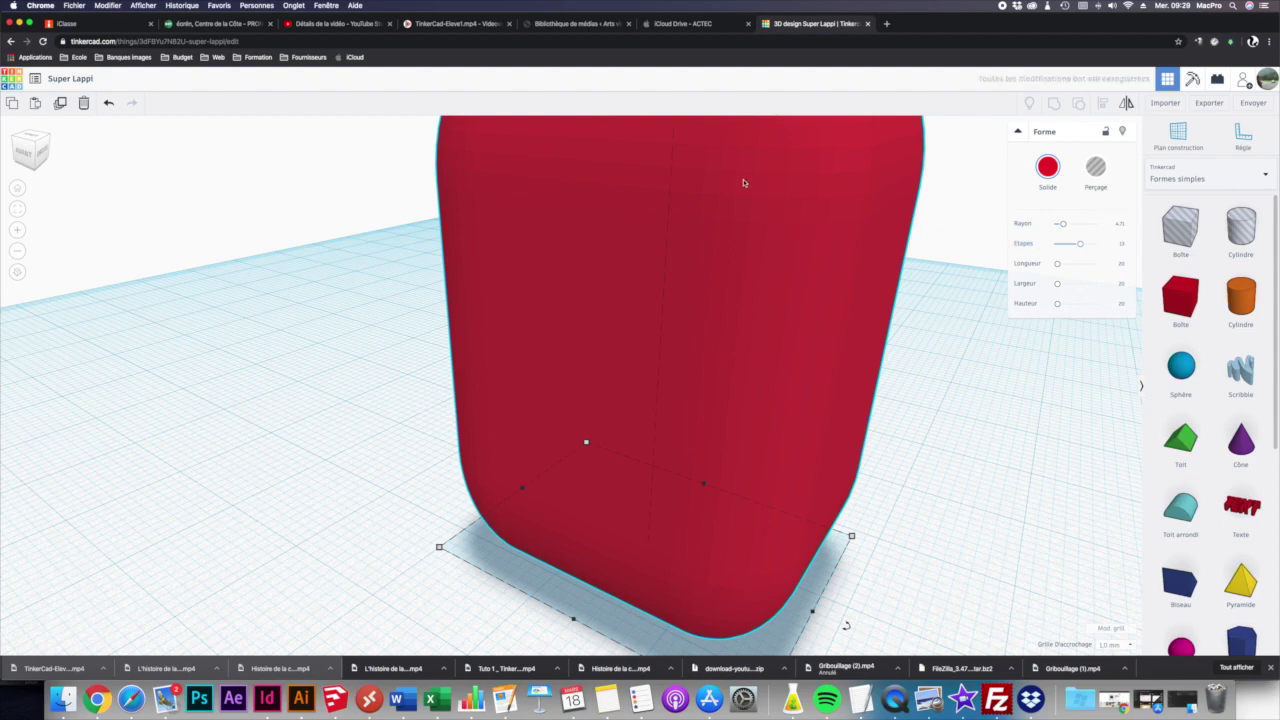
scroll(646, 283, "down", 6)
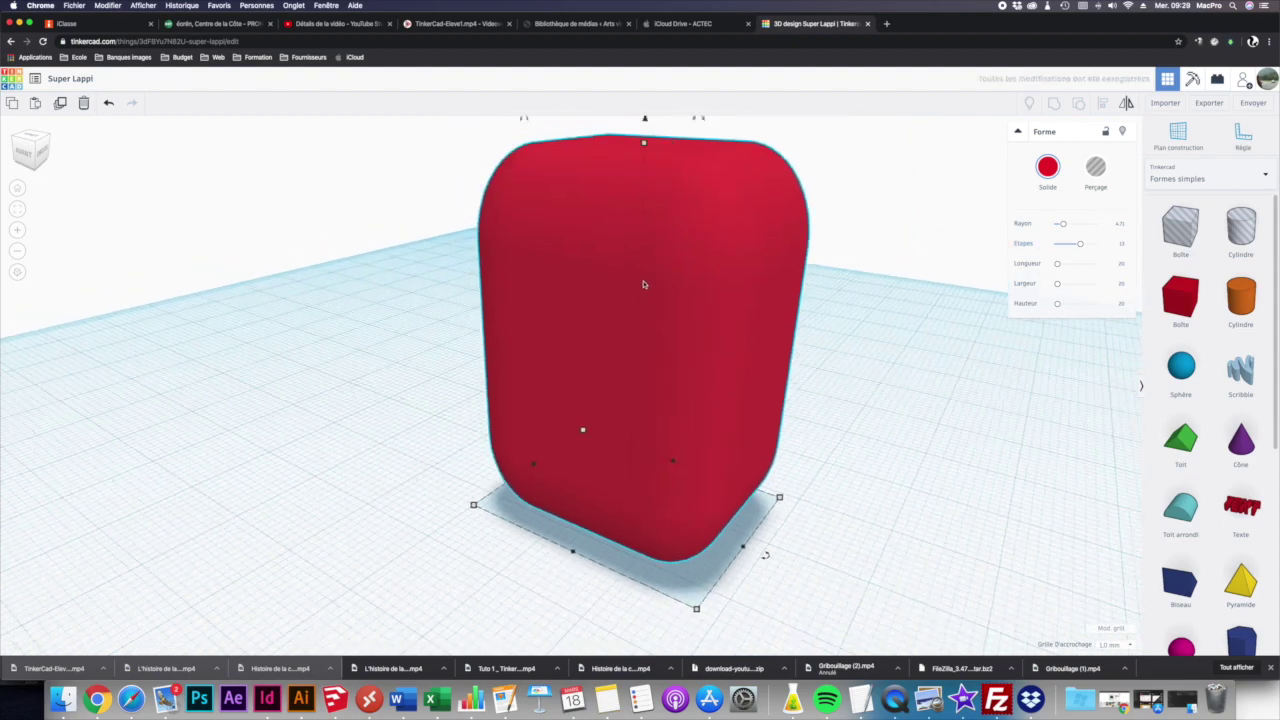
Open the red box's length and width values, and set its edge radius to 0 for sharp edges
left_click(1120, 265)
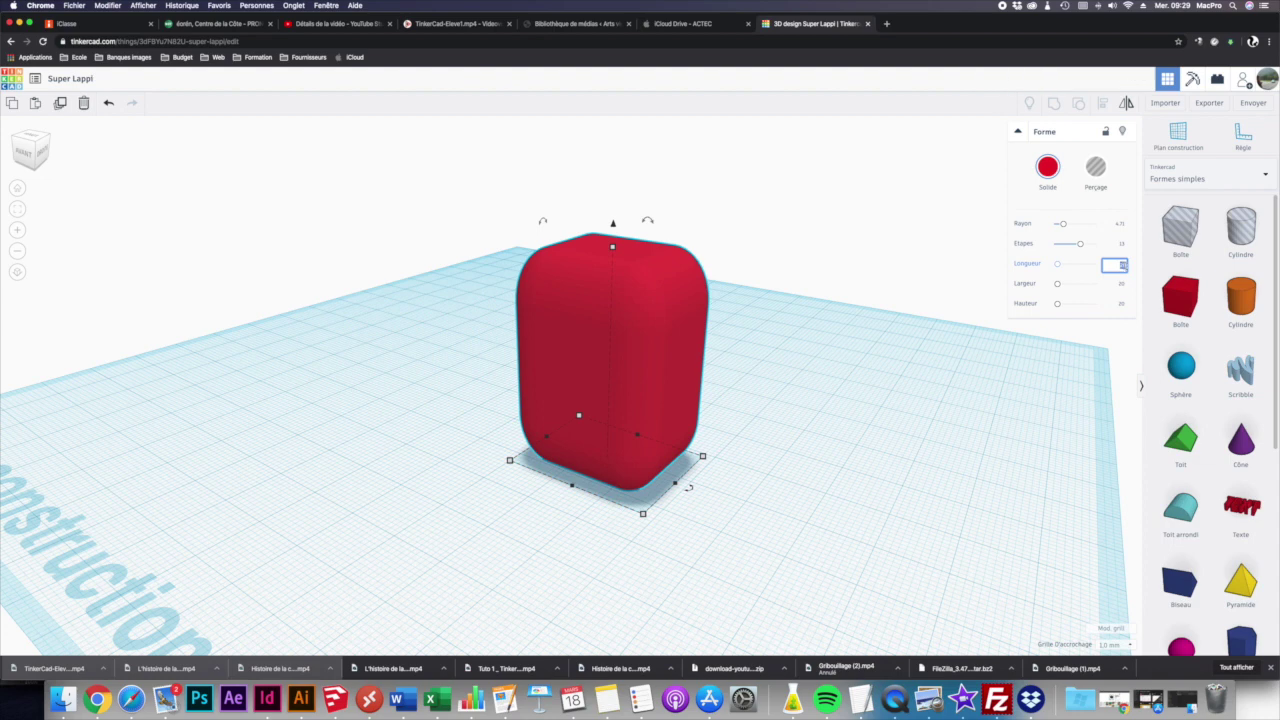
key("Return")
left_click(1120, 284)
left_click_drag(1066, 227, 1045, 226)
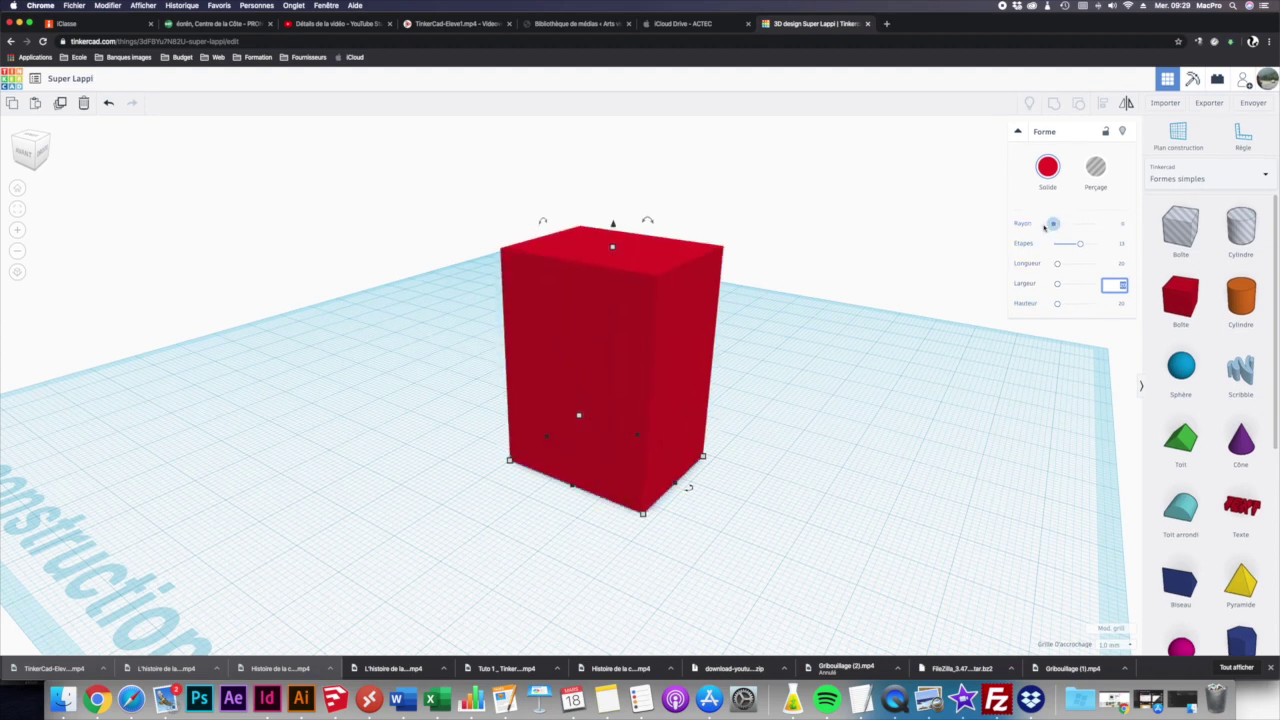
Lower the red box from its top and set its height to exactly 20 mm
left_click(612, 248)
left_click_drag(612, 248, 611, 277)
left_click(656, 372)
type("20")
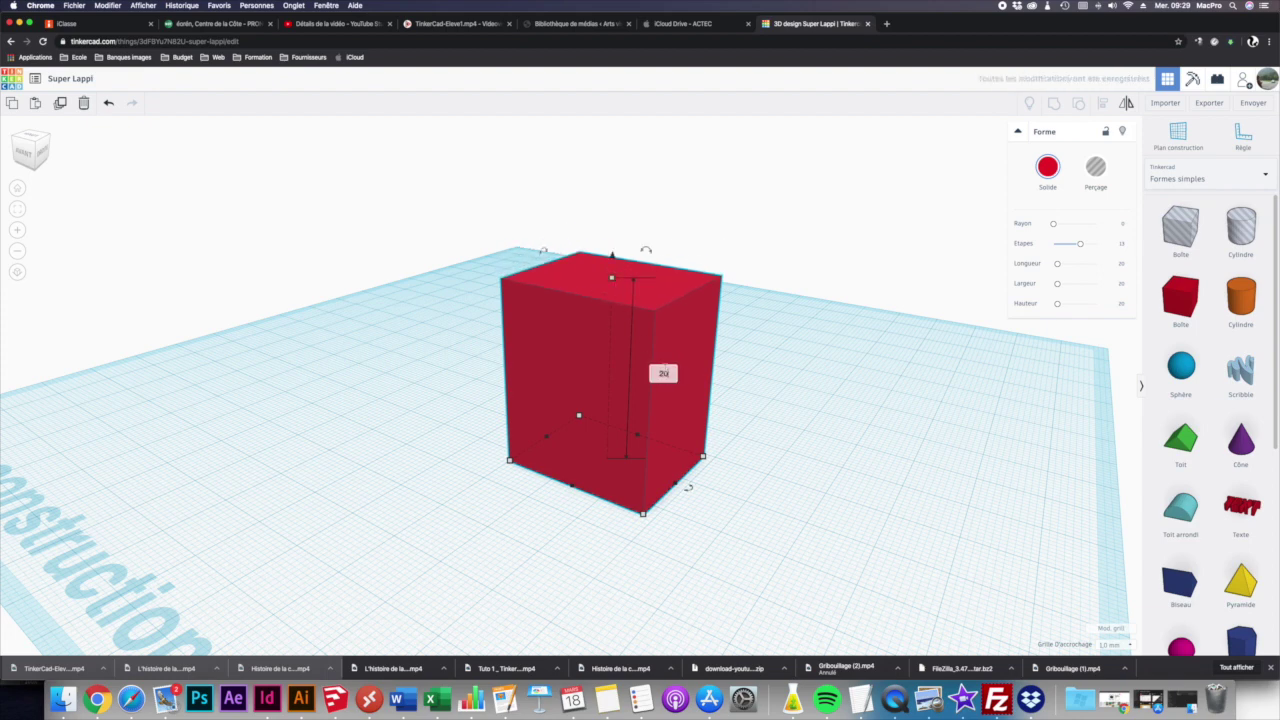
key("Return")
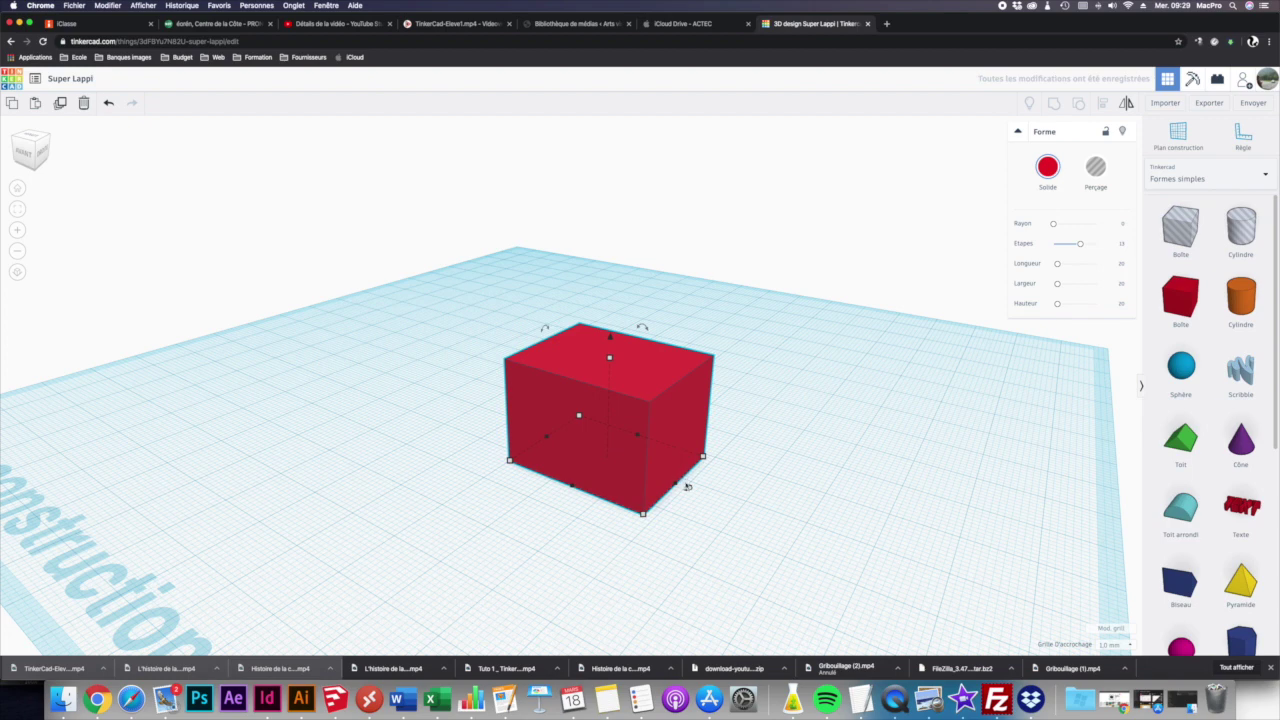
Set the width of the red box's base to 20 mm and shorten its depth to form a cube
left_click_drag(676, 484, 652, 475)
left_click(527, 509)
type("20")
key("Return")
left_click_drag(552, 481, 560, 471)
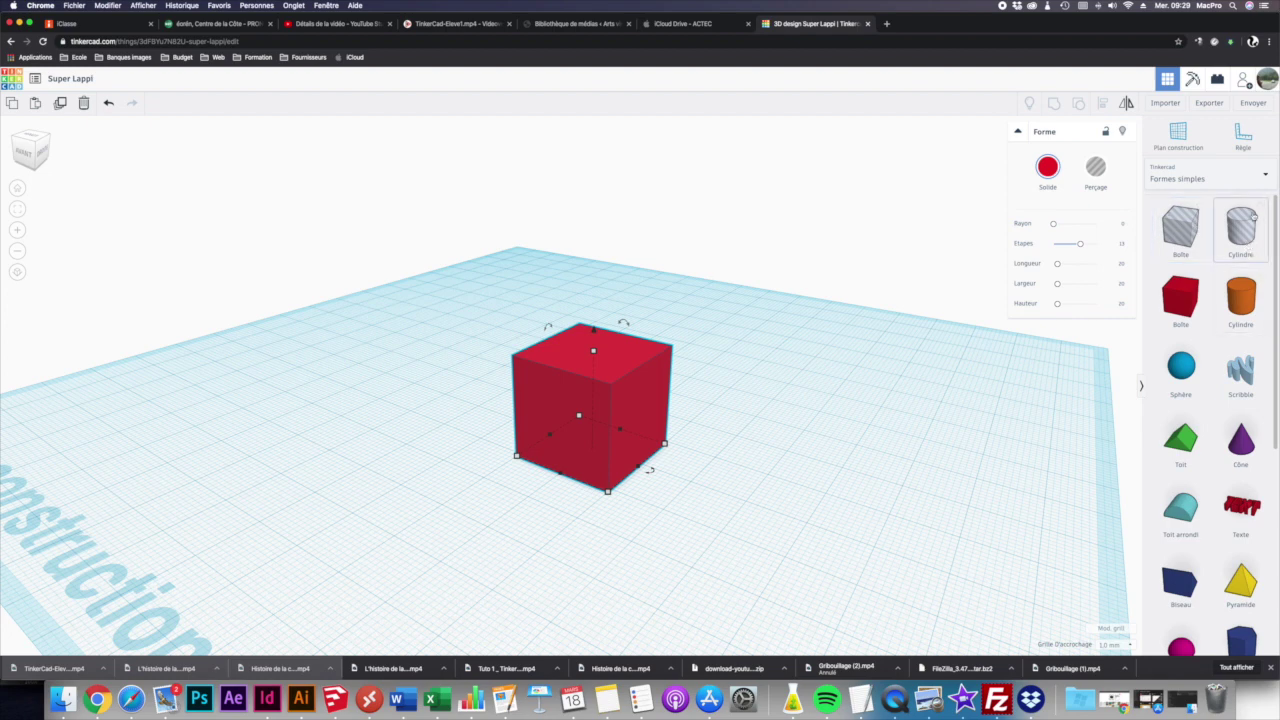
left_click(1049, 403)
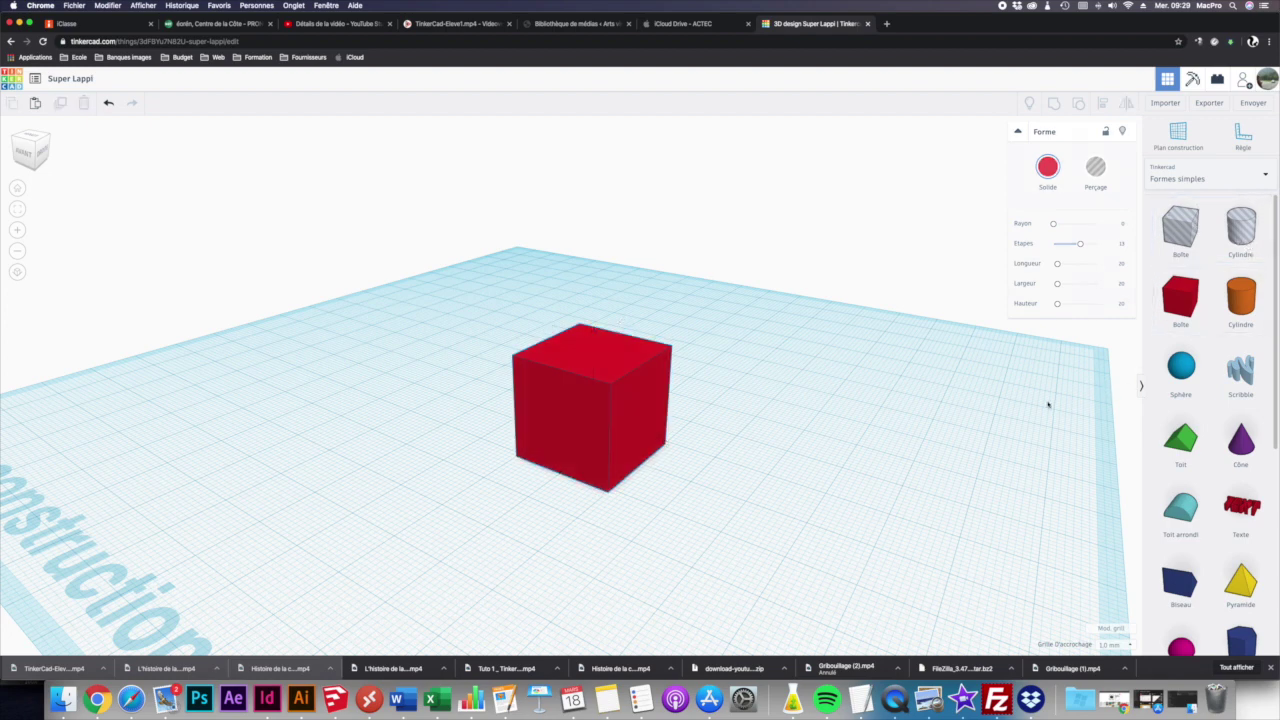
Place a hole box beside the red cube and set its length and width to 5 mm
left_click_drag(1178, 228, 807, 422)
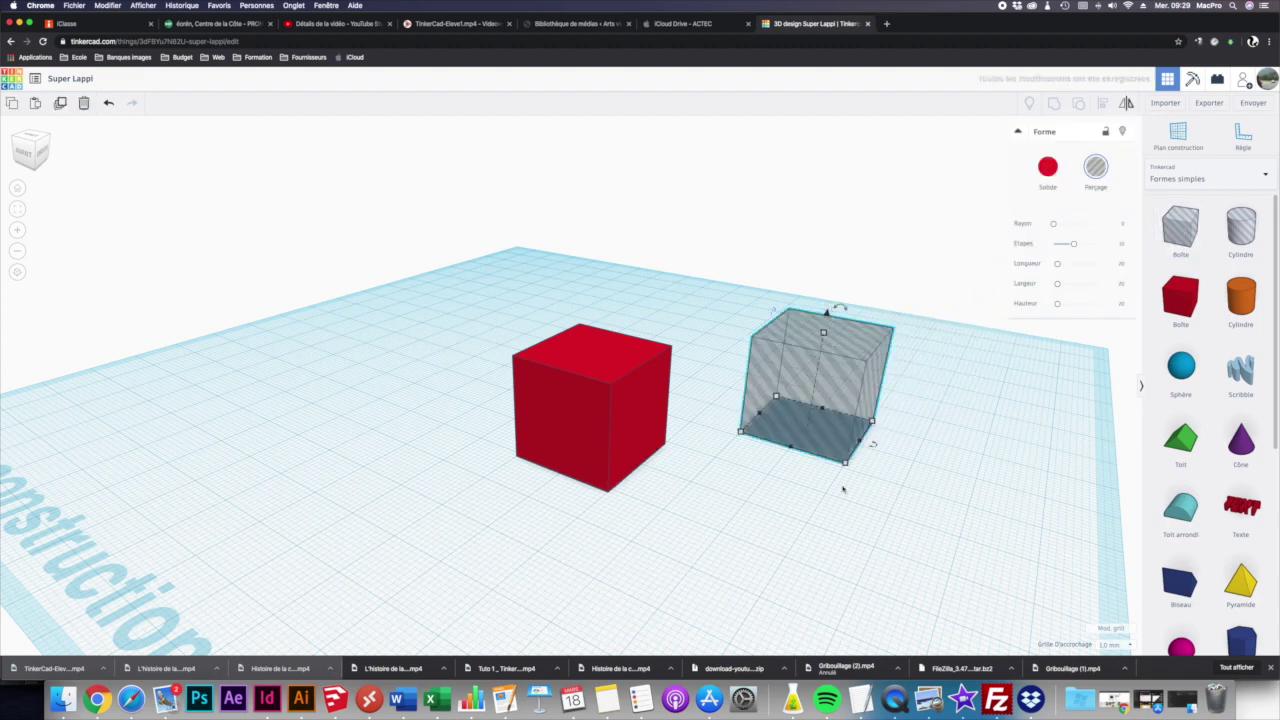
left_click(1122, 265)
type("5")
key("Return")
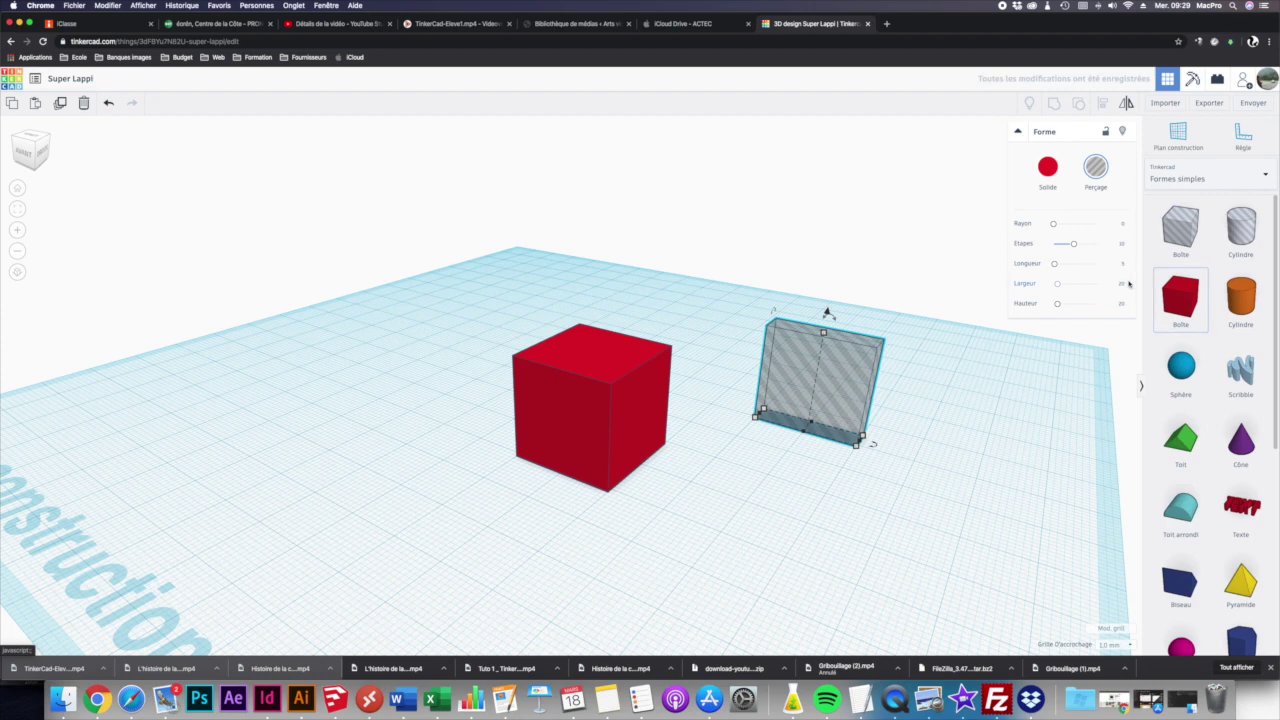
left_click(1122, 284)
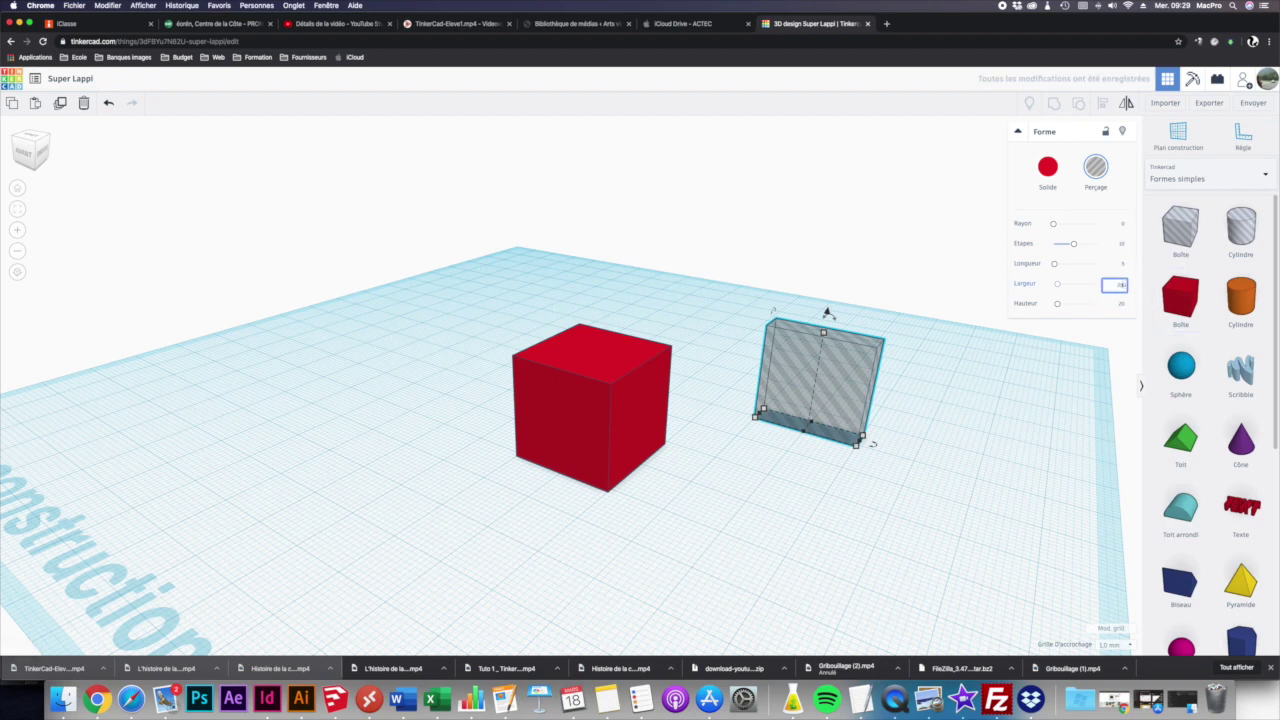
key("BackSpace")
type("5")
key("Return")
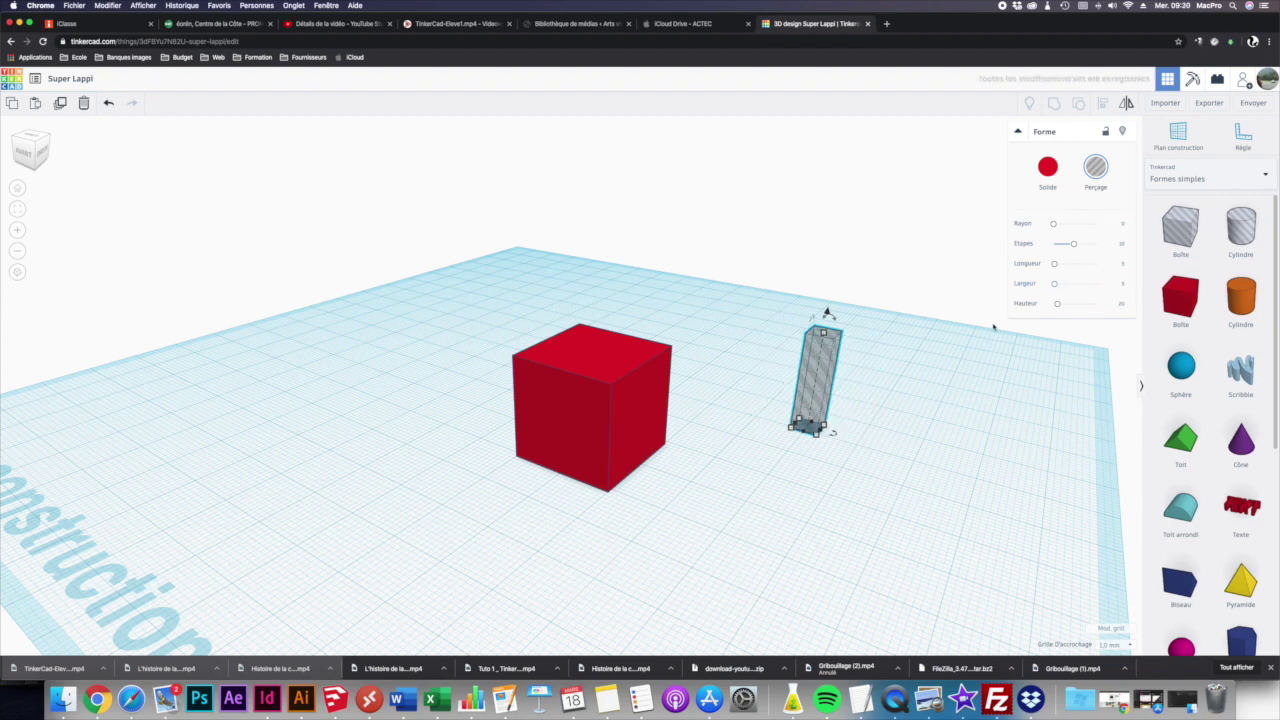
Set the hole box's height to 40 mm and move it into the middle of the red cube
left_click(1122, 306)
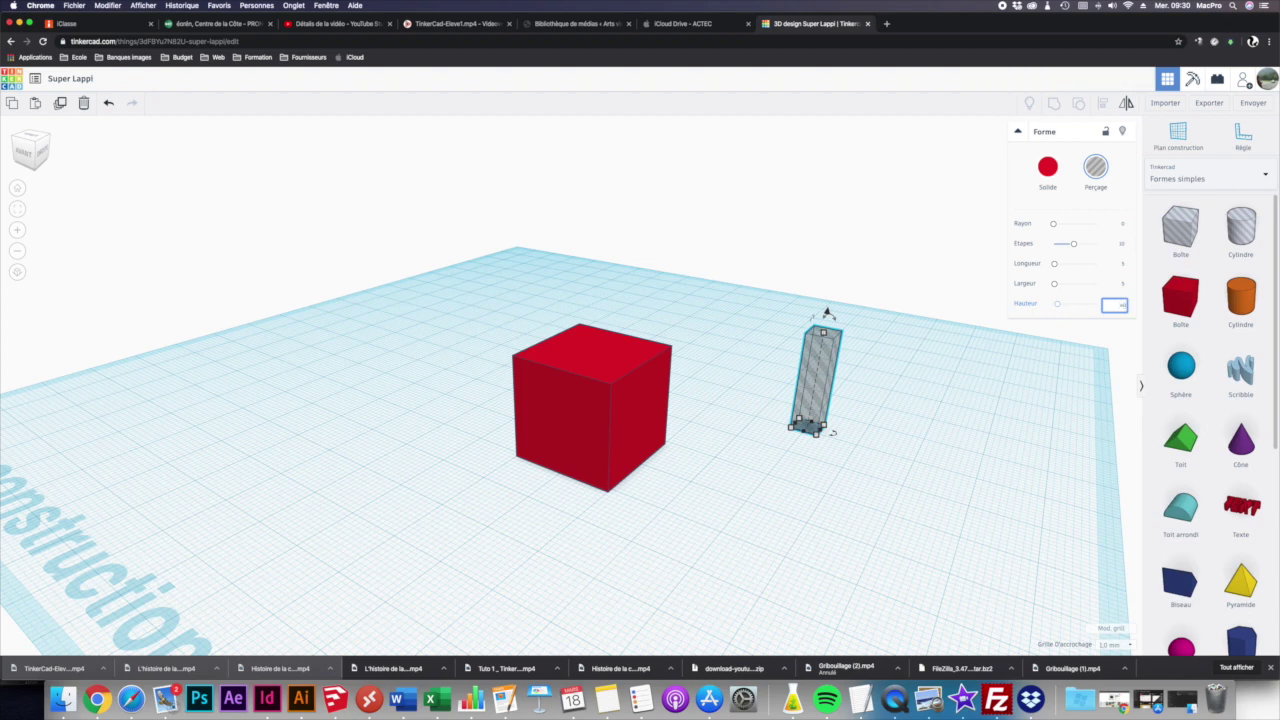
type("40")
key("Return")
left_click(903, 416)
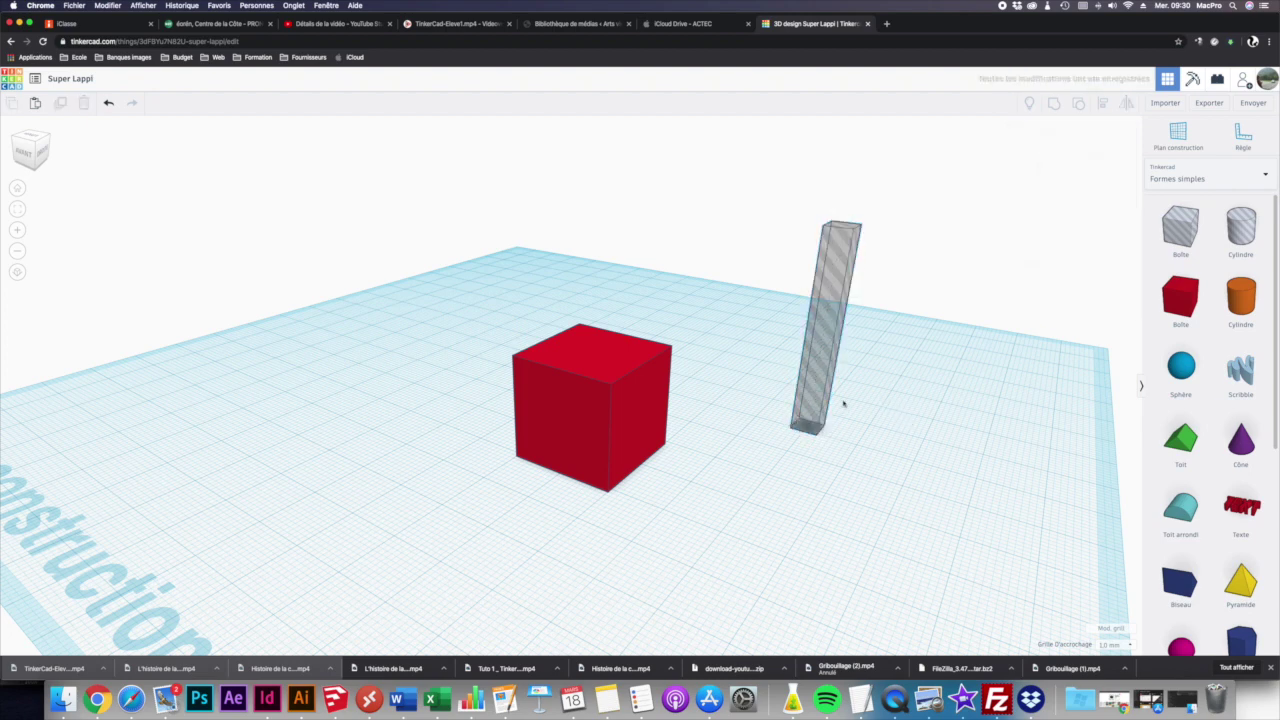
left_click_drag(810, 405, 587, 410)
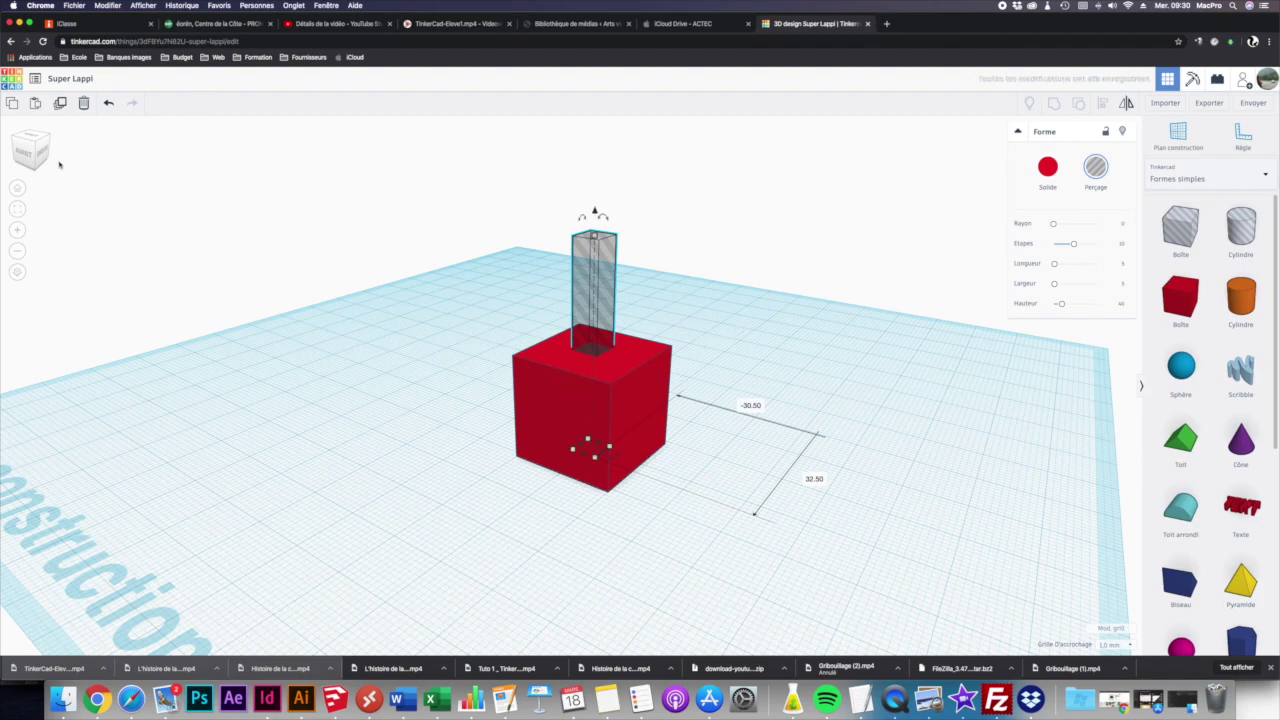
Check from above in orthographic view how the hole box is centred in the red cube, and return to an angled perspective view
left_click(31, 139)
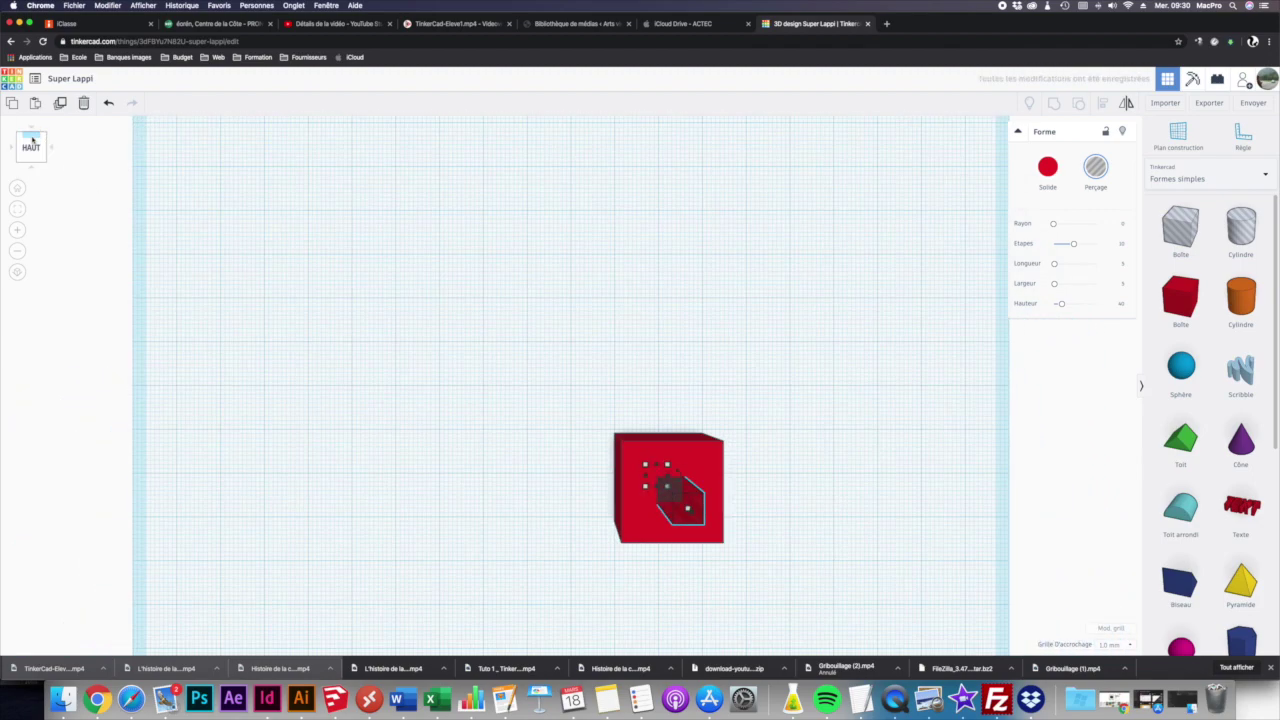
left_click(16, 273)
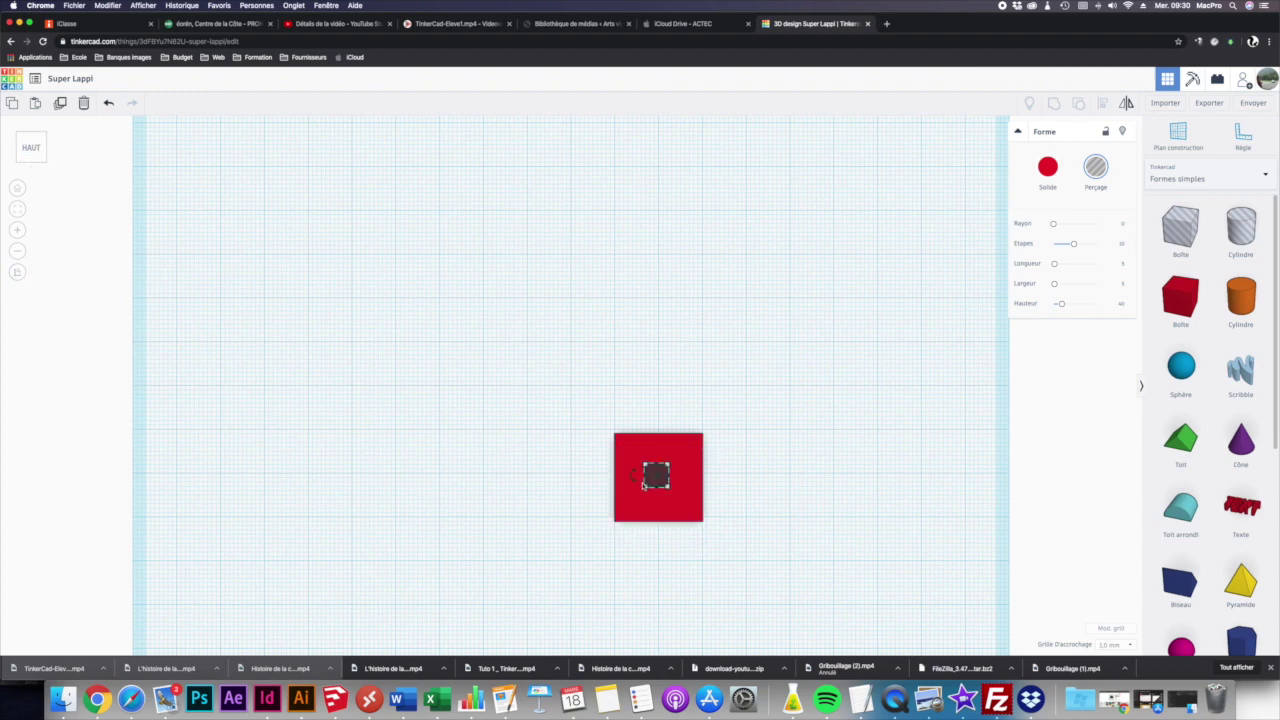
left_click(665, 485)
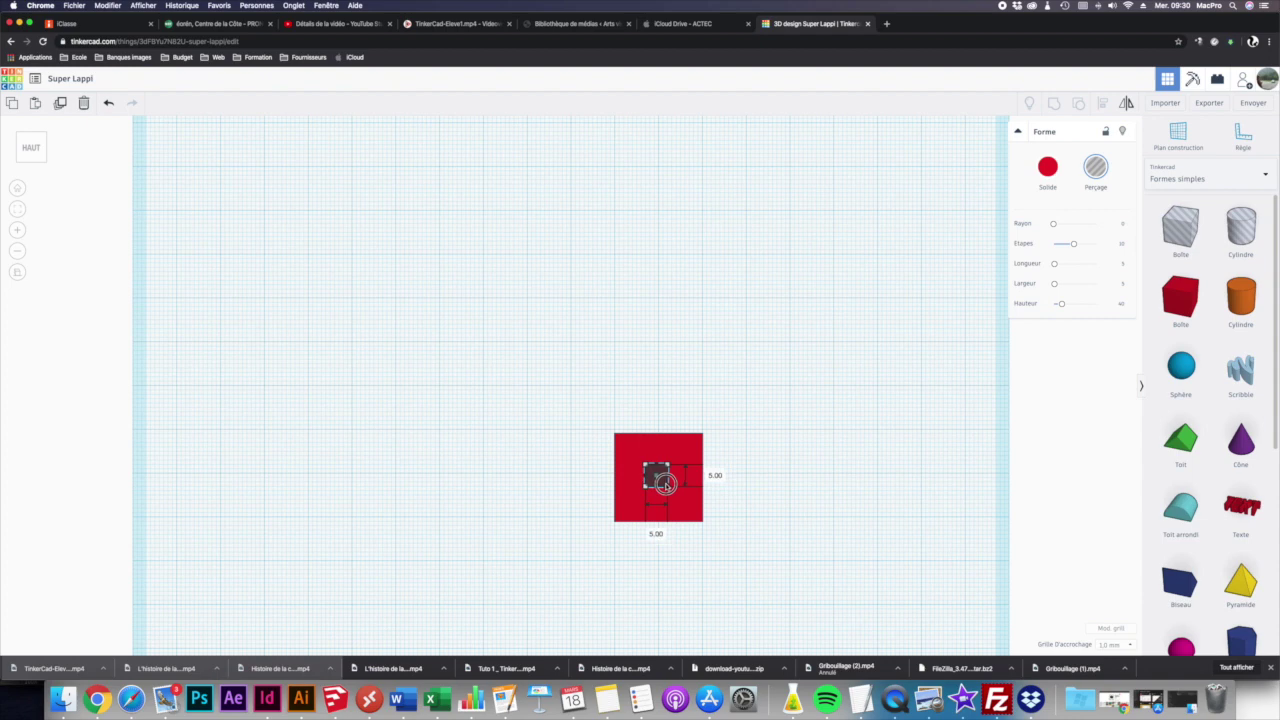
left_click(571, 489)
scroll(726, 480, "down", 2)
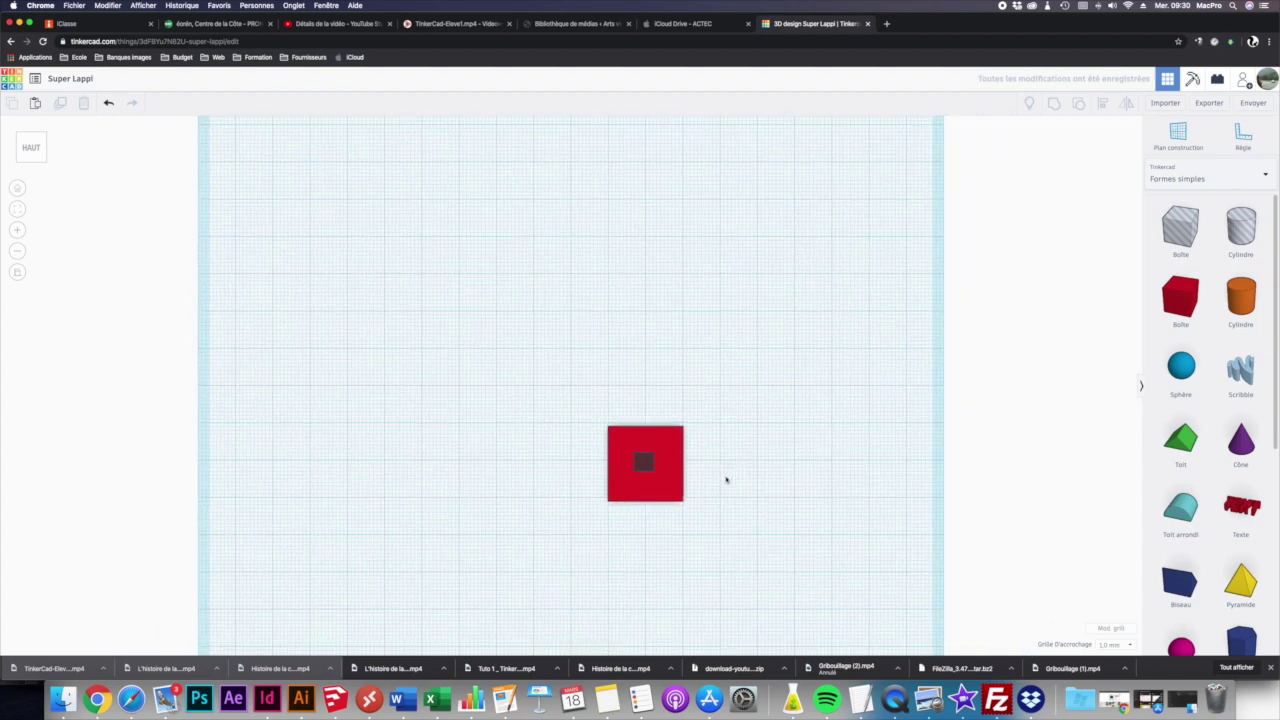
left_click(17, 273)
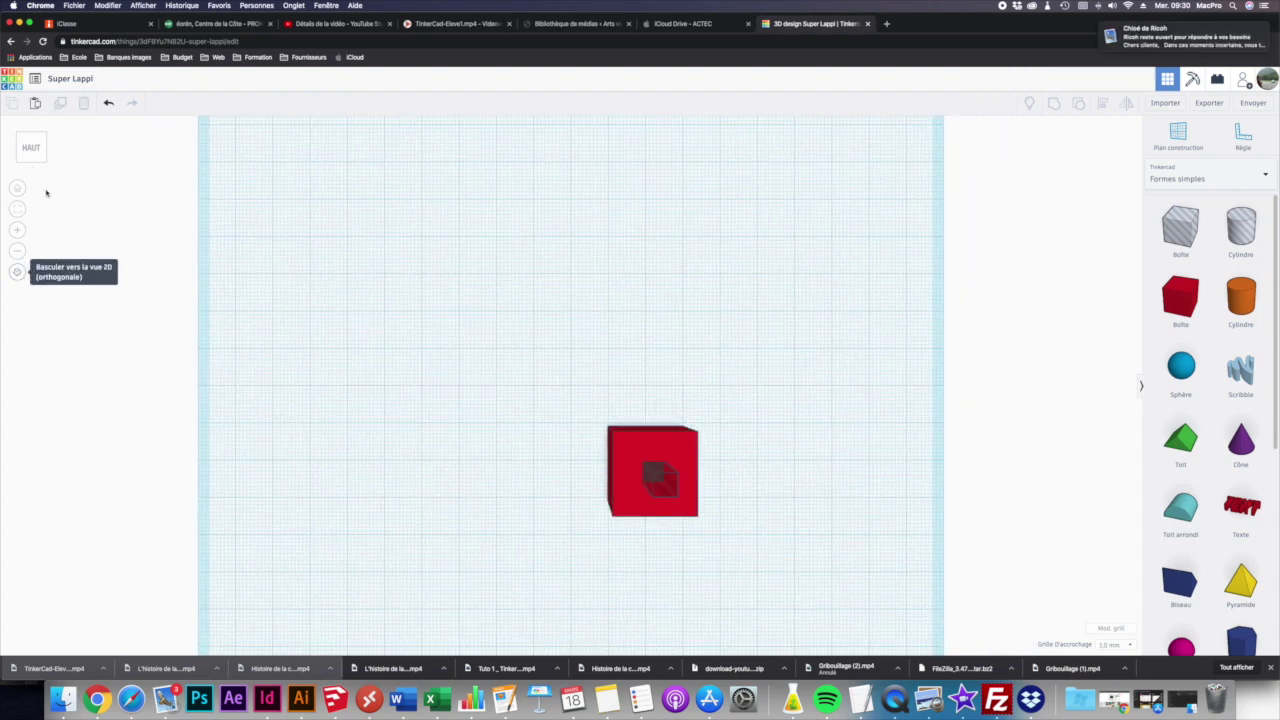
left_click(45, 163)
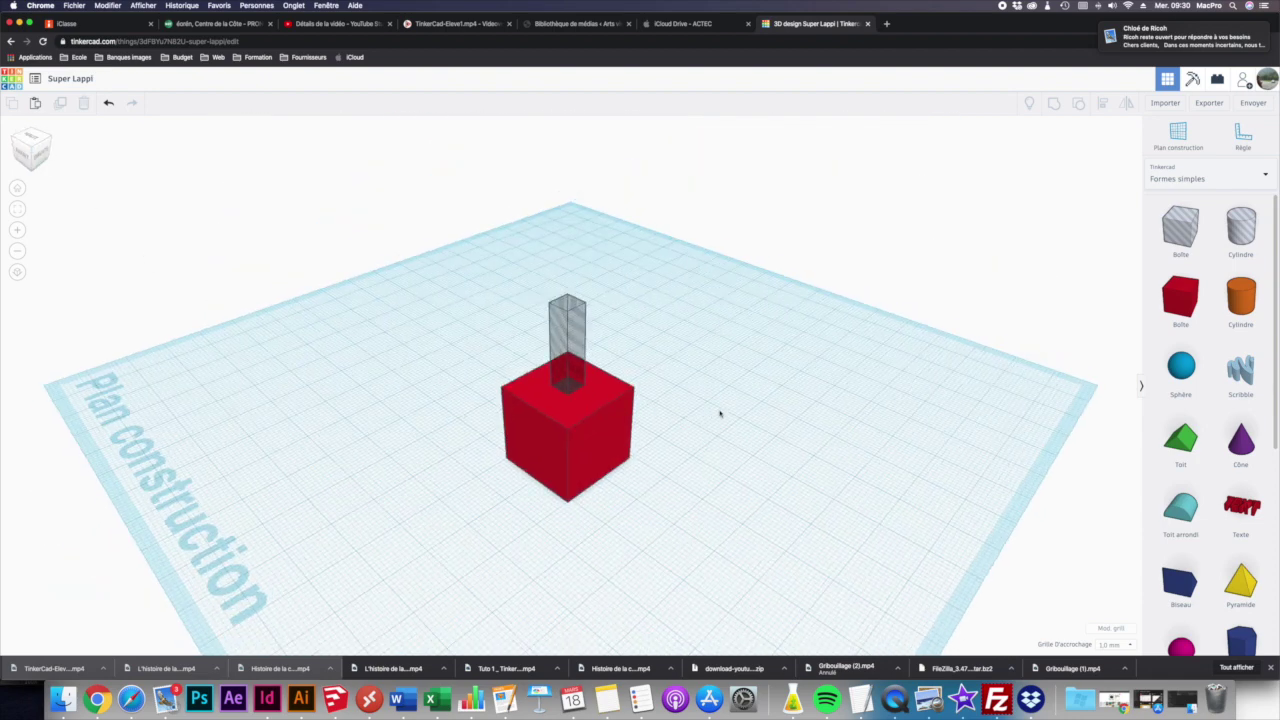
Group the hole box with the red cube to pierce a square hole through it
left_click(551, 402)
left_click(578, 318)
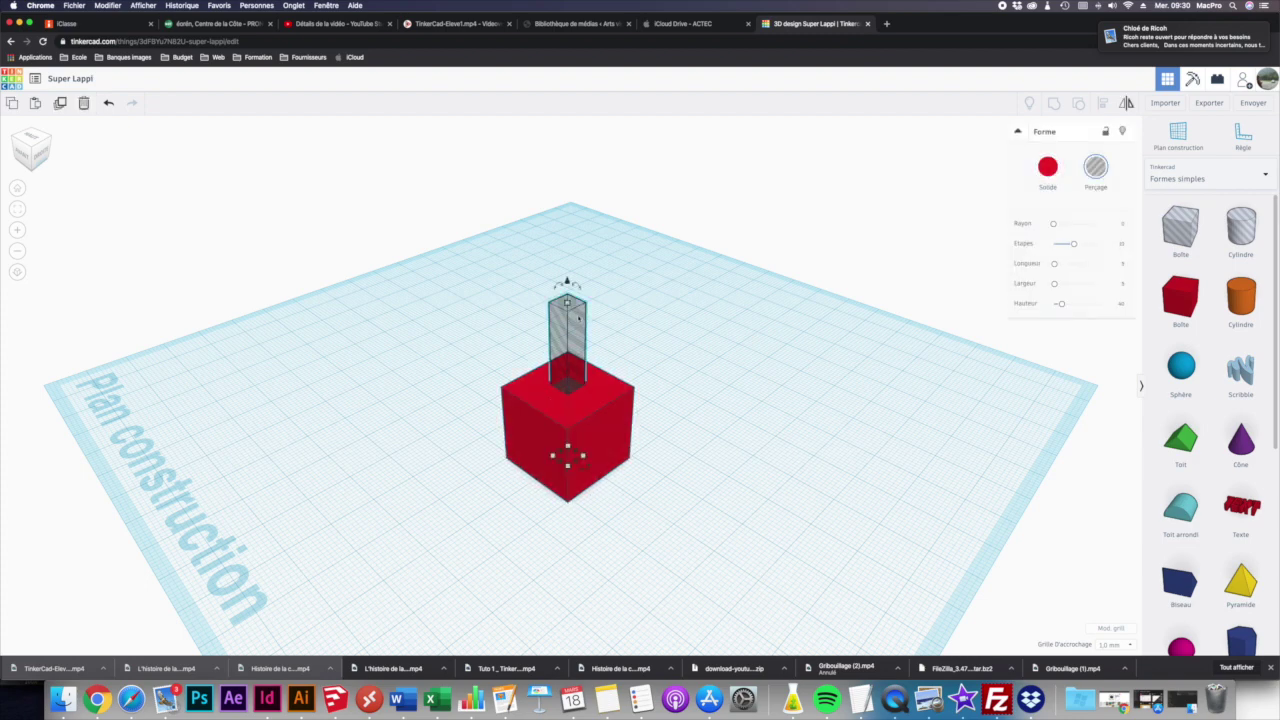
left_click_drag(444, 297, 707, 522)
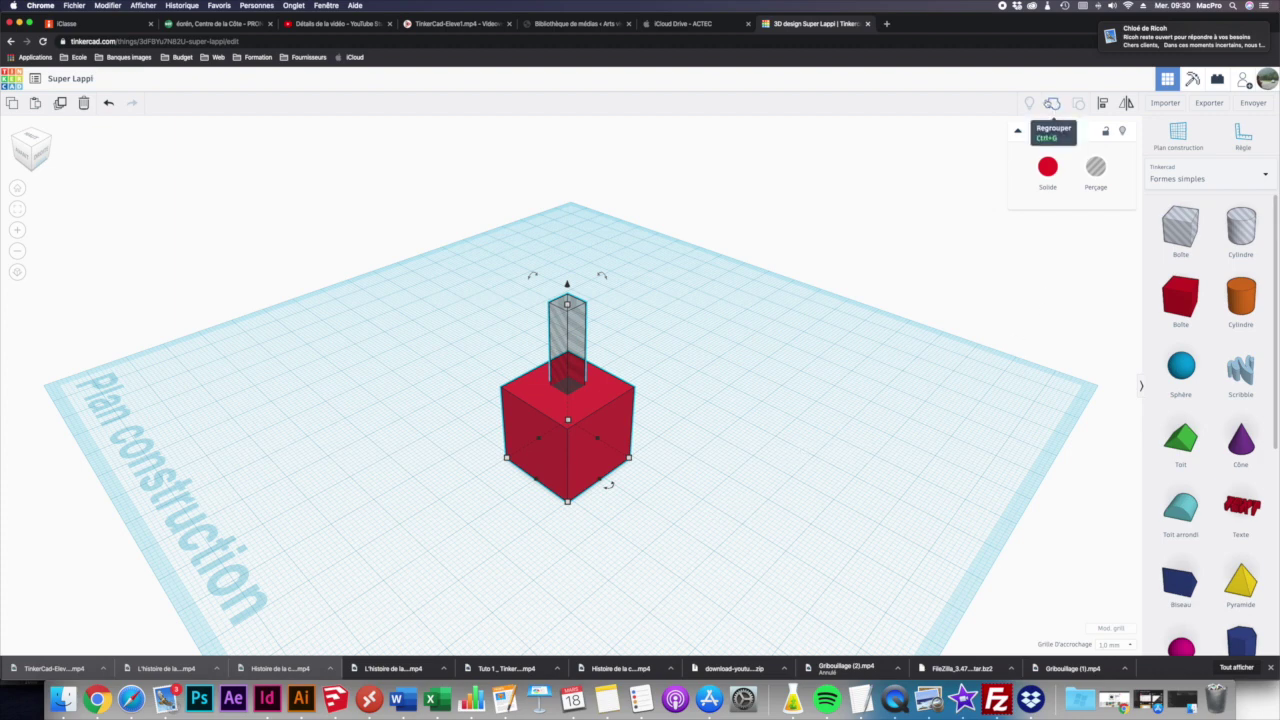
left_click(1055, 105)
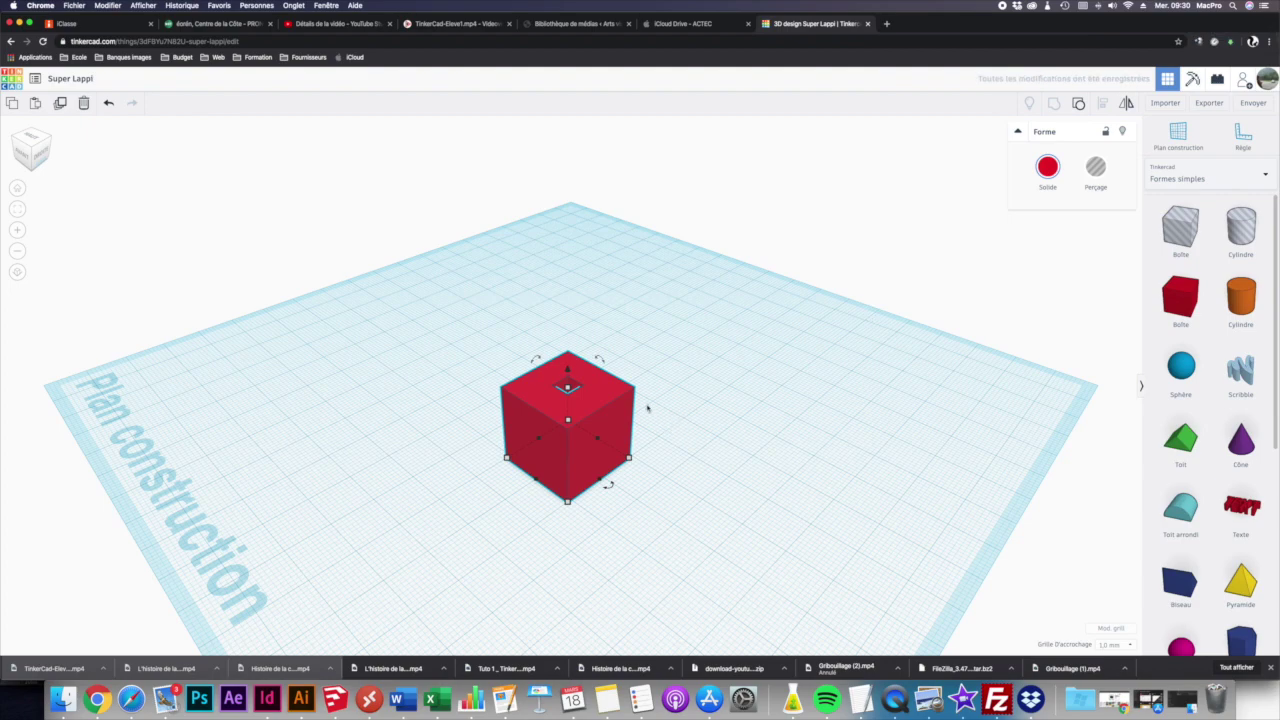
right_click_drag(645, 407, 509, 489)
scroll(580, 457, "down", 5)
left_click(594, 447)
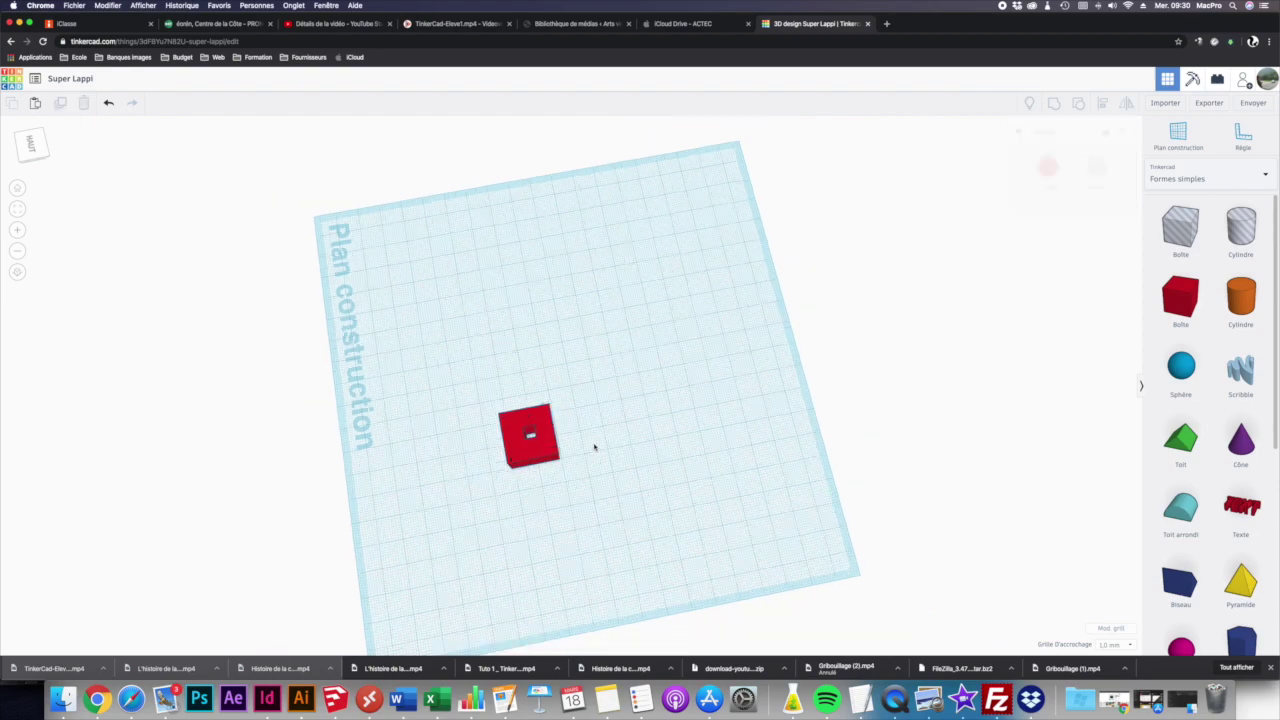
Edit the group's contents and move the hole box 7 mm to the cube's side face to cut an open slot
right_click_drag(592, 438, 703, 368)
scroll(570, 381, "up", 4)
scroll(570, 381, "up", 5)
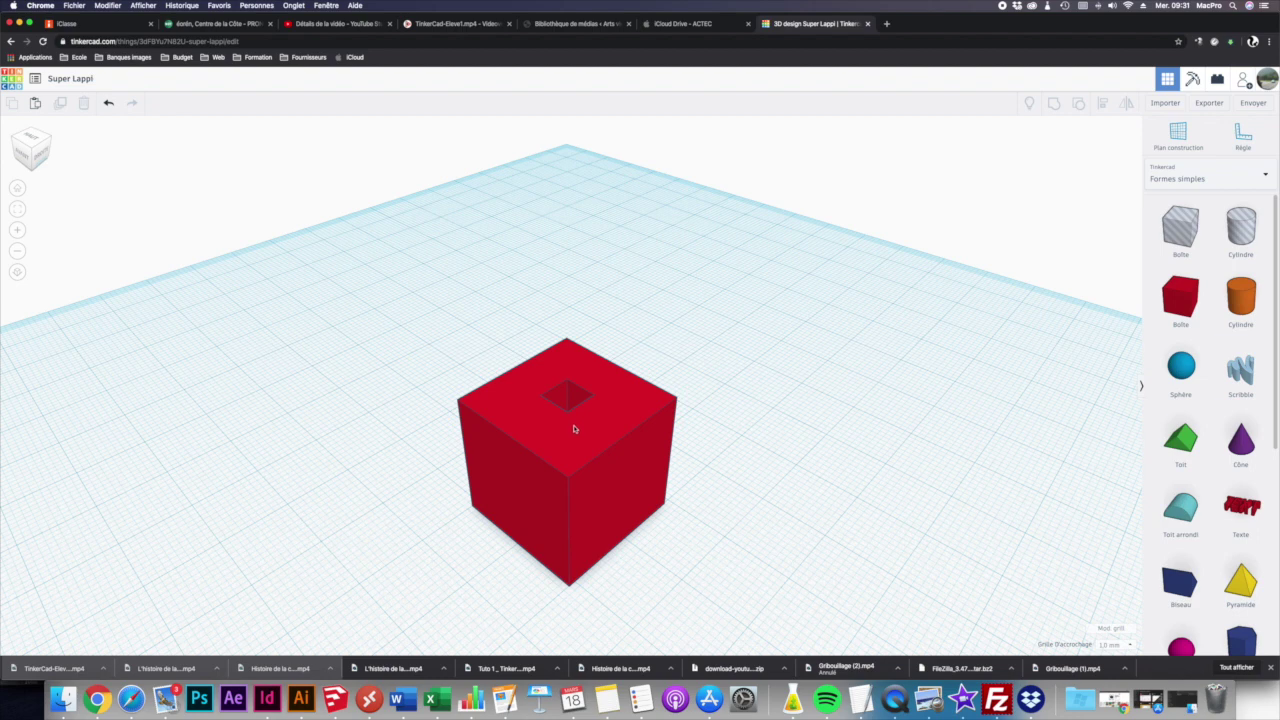
left_click(574, 429)
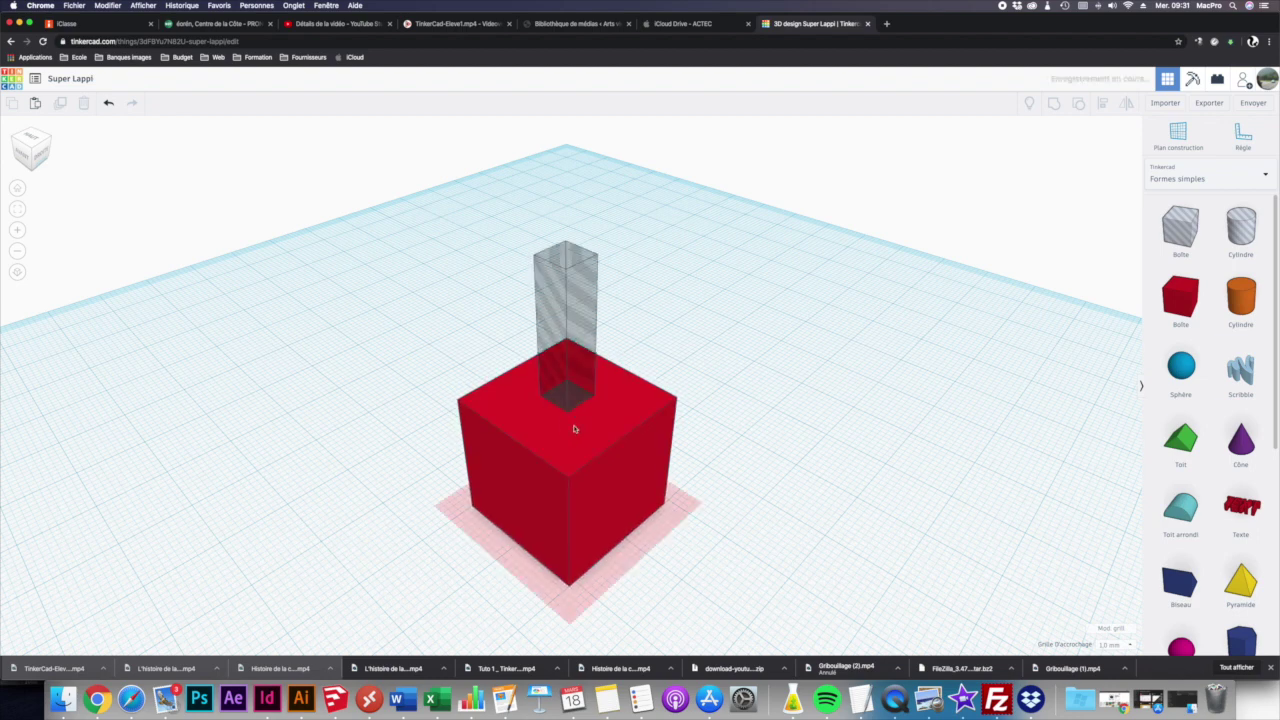
left_click(581, 329)
left_click_drag(597, 352, 629, 368)
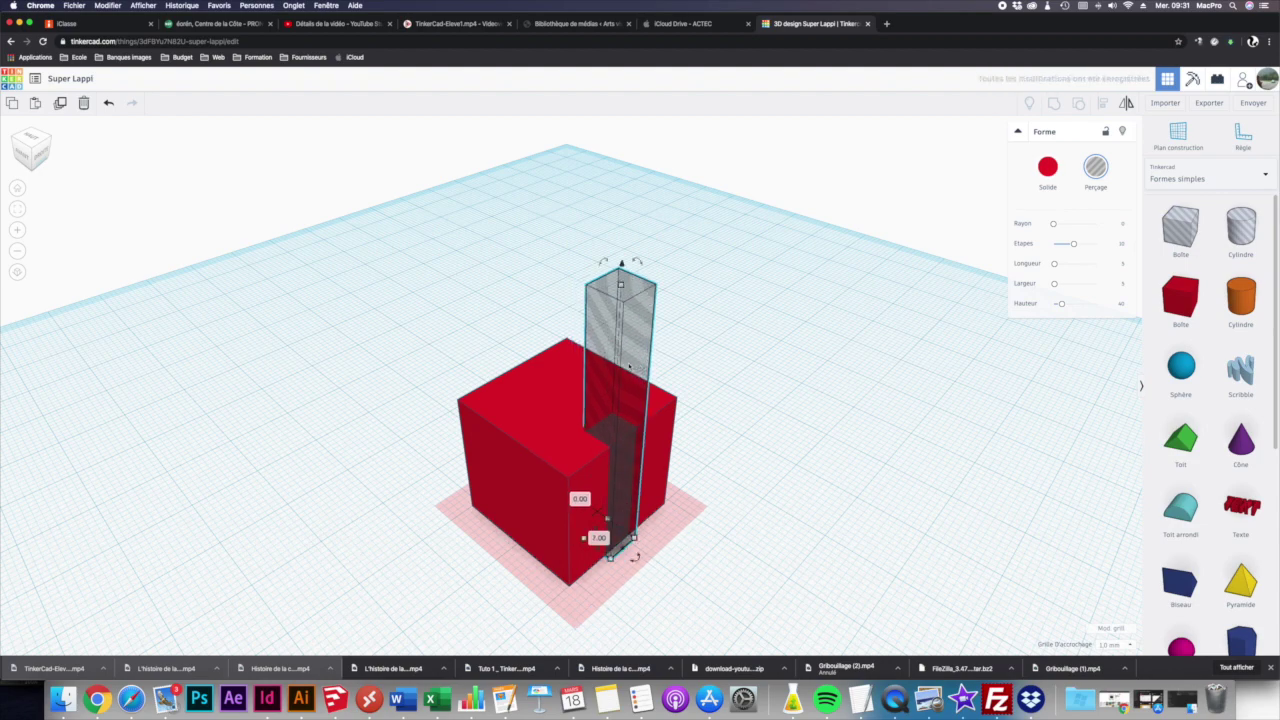
left_click(754, 405)
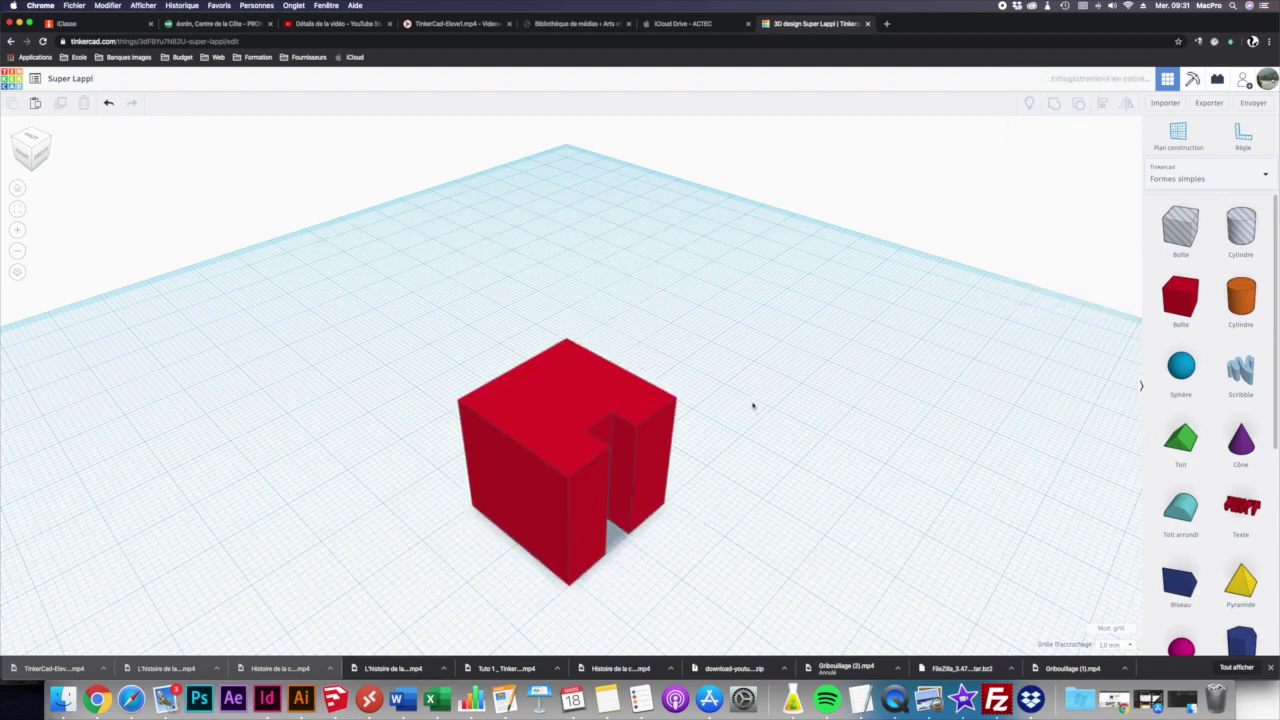
Place a sphere overlapping the cube's upper corner away from the slot and turn it into a hole
right_click_drag(757, 428, 735, 435)
right_click_drag(671, 416, 789, 429)
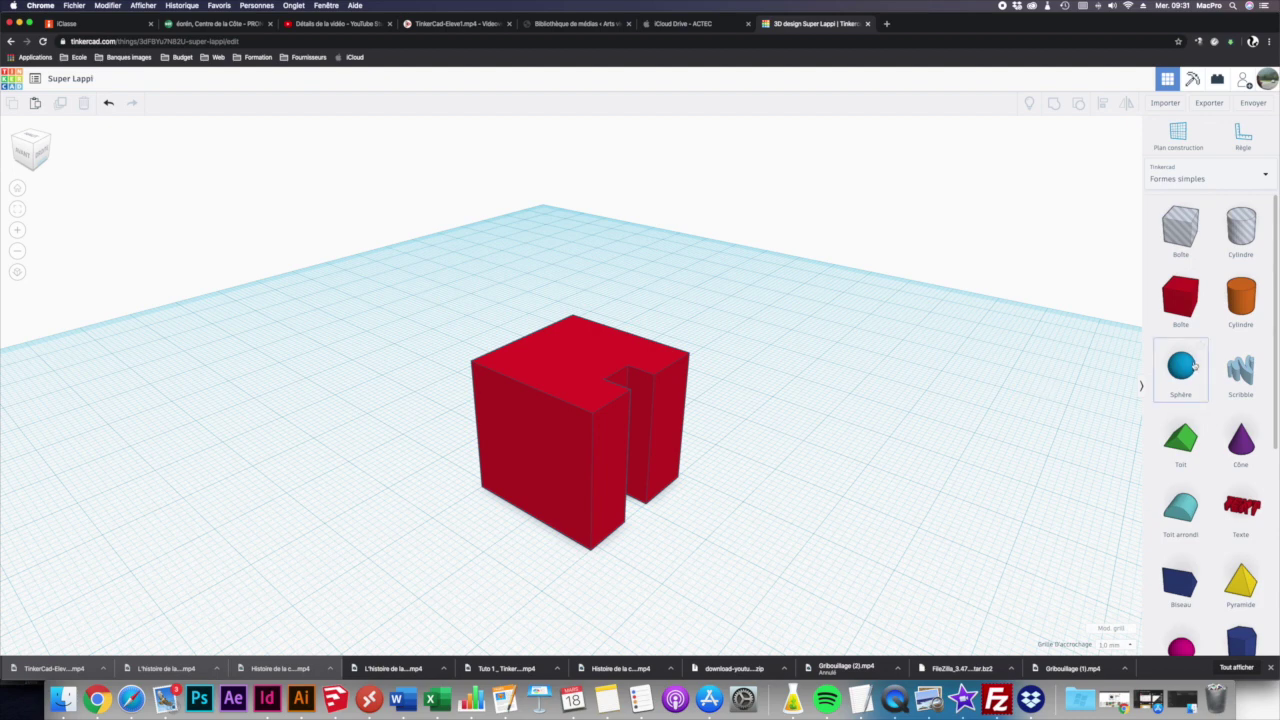
left_click_drag(1189, 368, 437, 449)
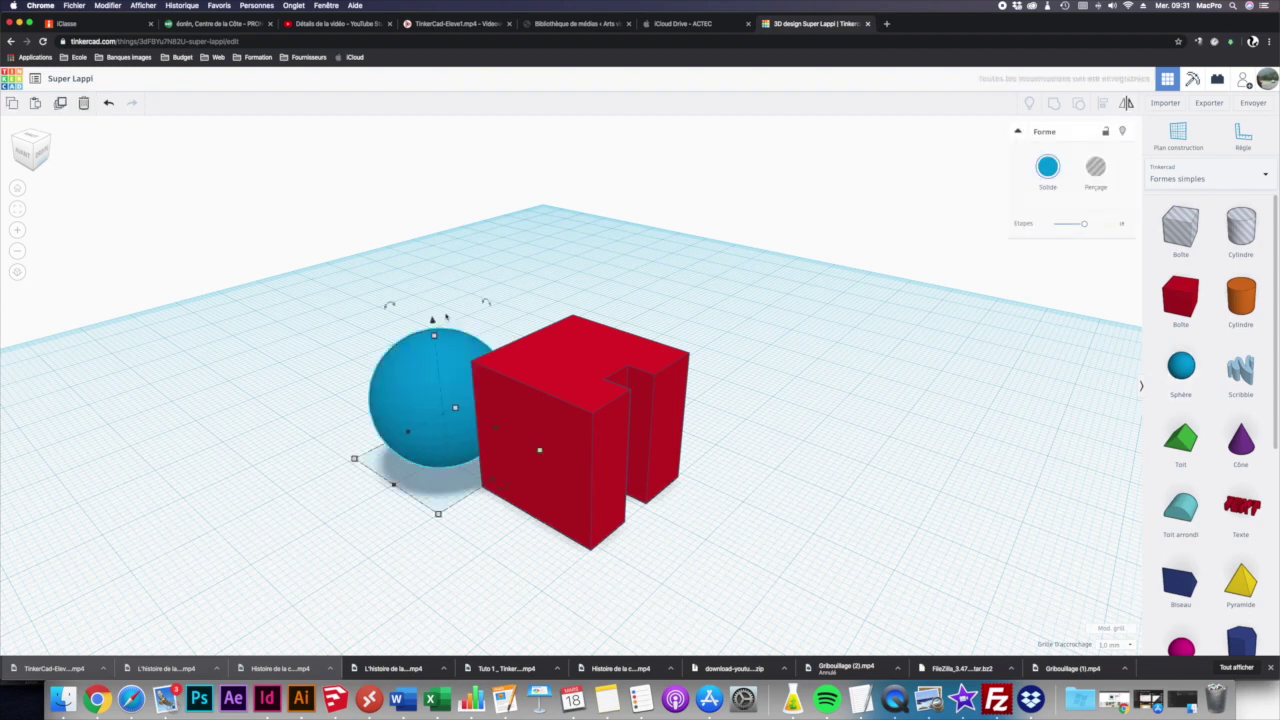
left_click_drag(432, 320, 526, 352)
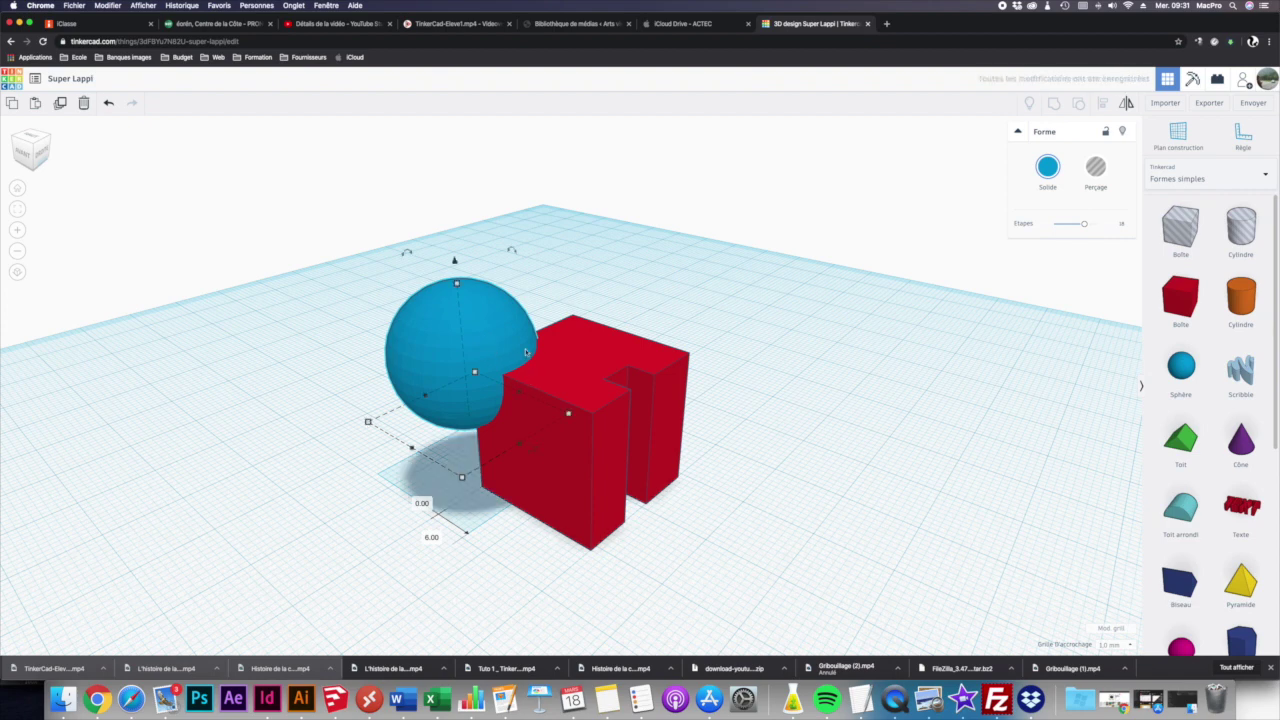
left_click(1096, 168)
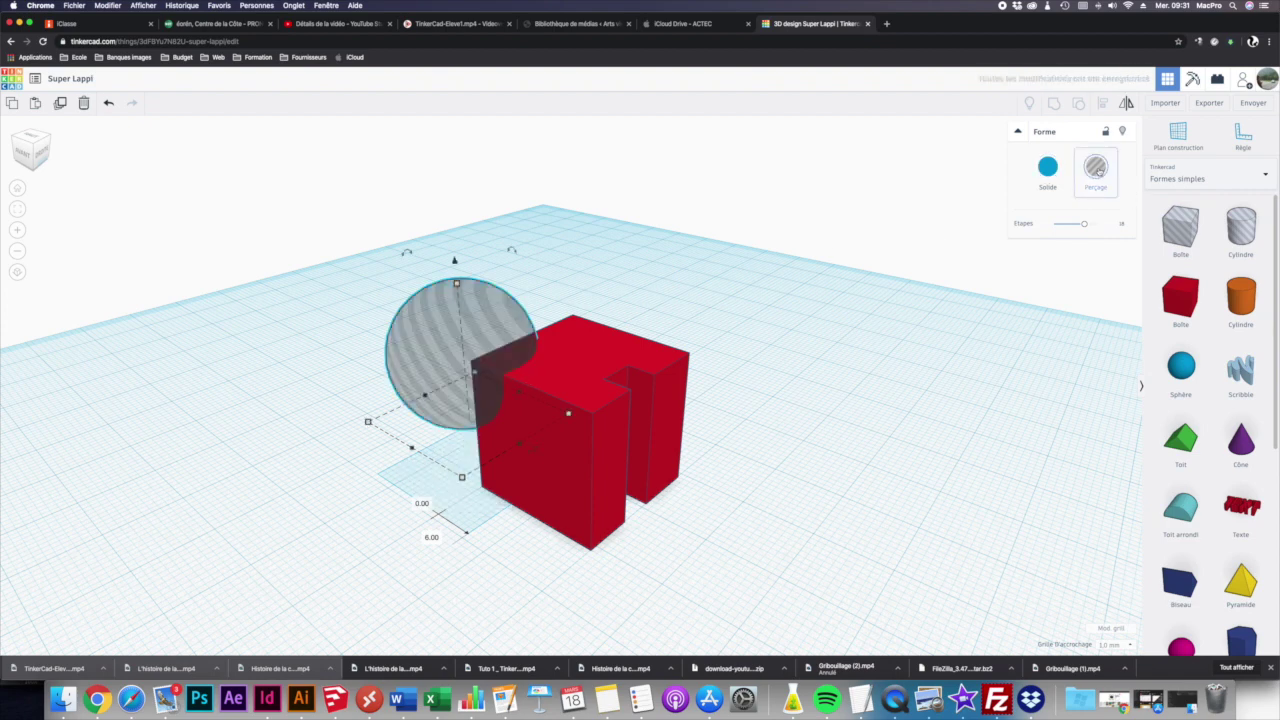
Group the hole sphere with the slotted red cube to carve a rounded hollow out of its corner
scroll(453, 327, "up", 2)
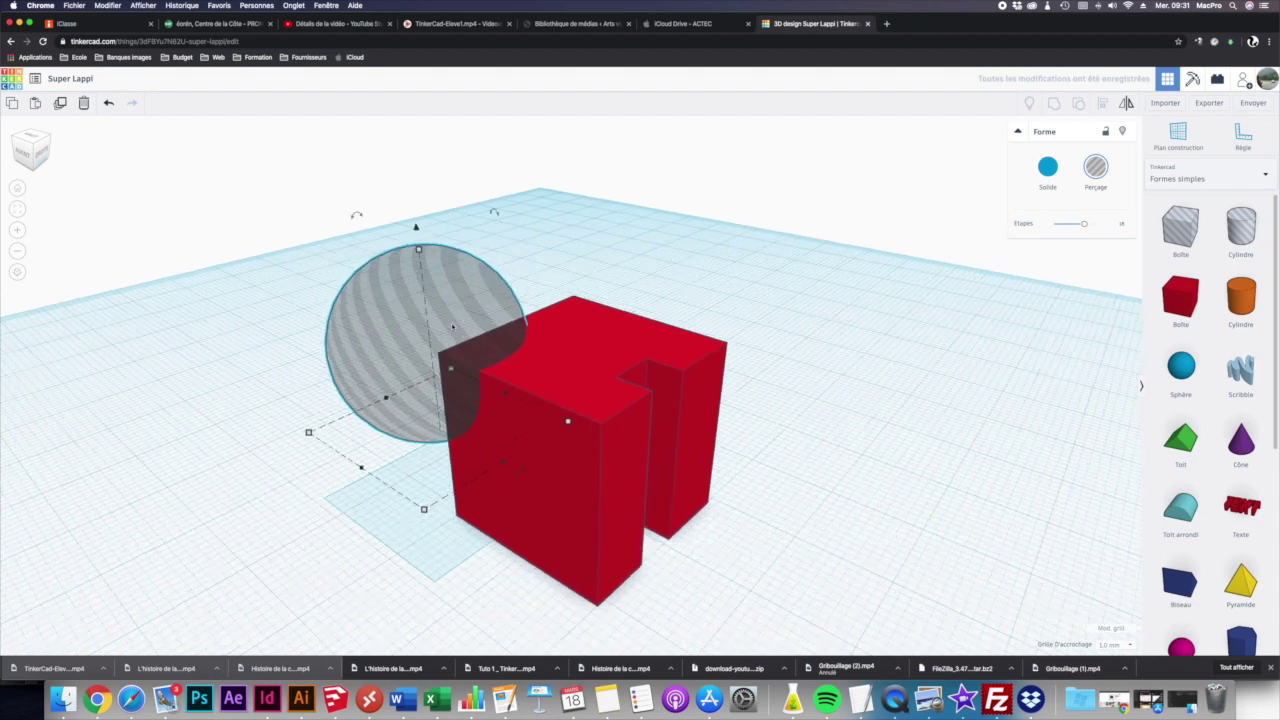
left_click_drag(250, 245, 814, 624)
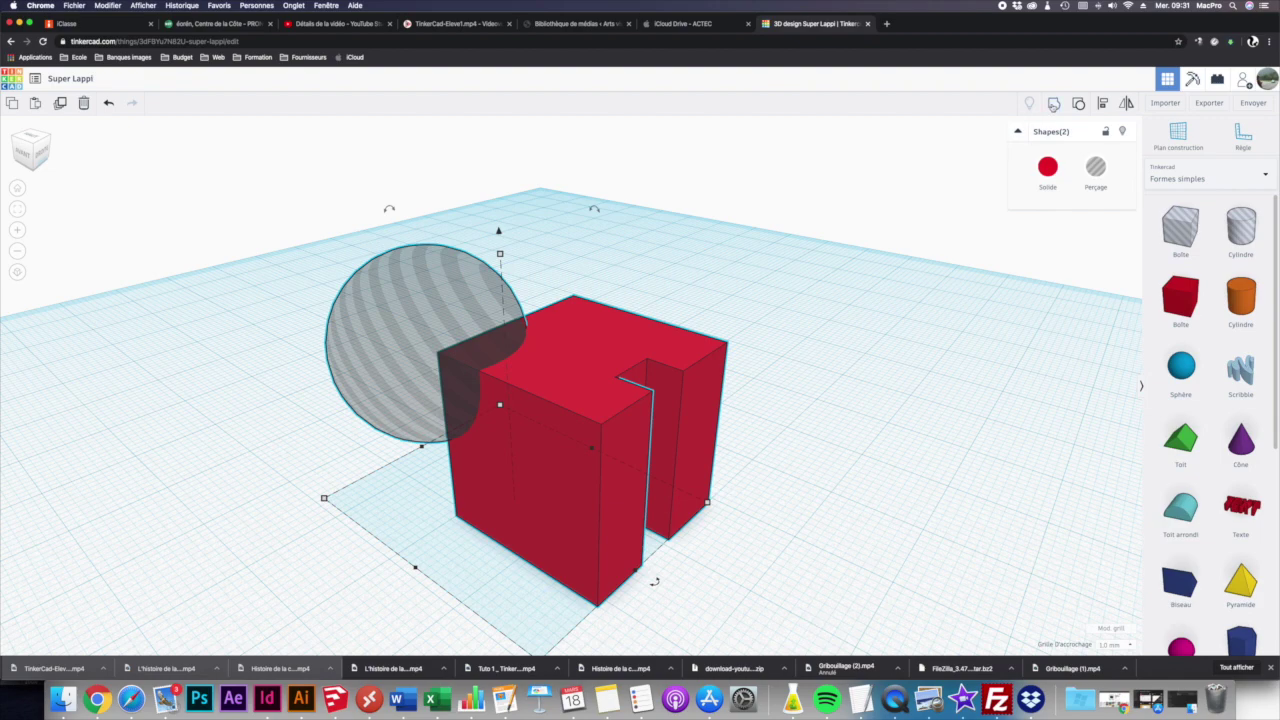
left_click(1053, 104)
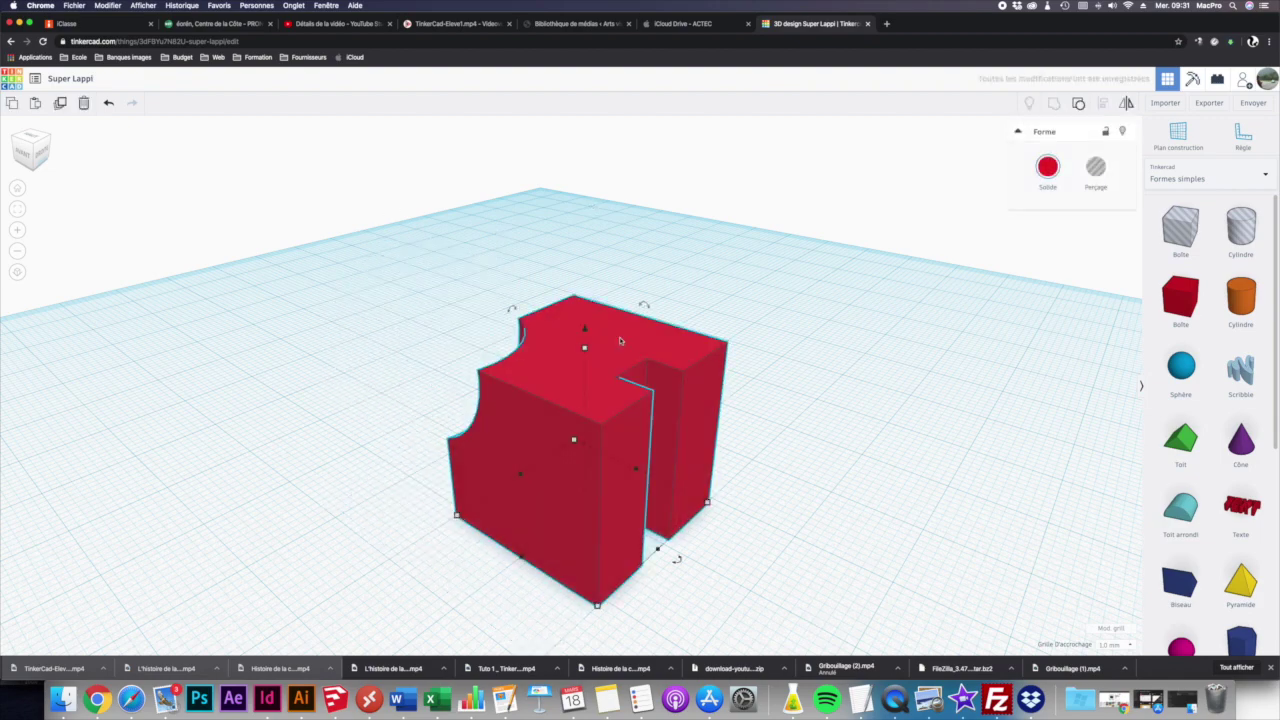
right_click_drag(380, 414, 663, 371)
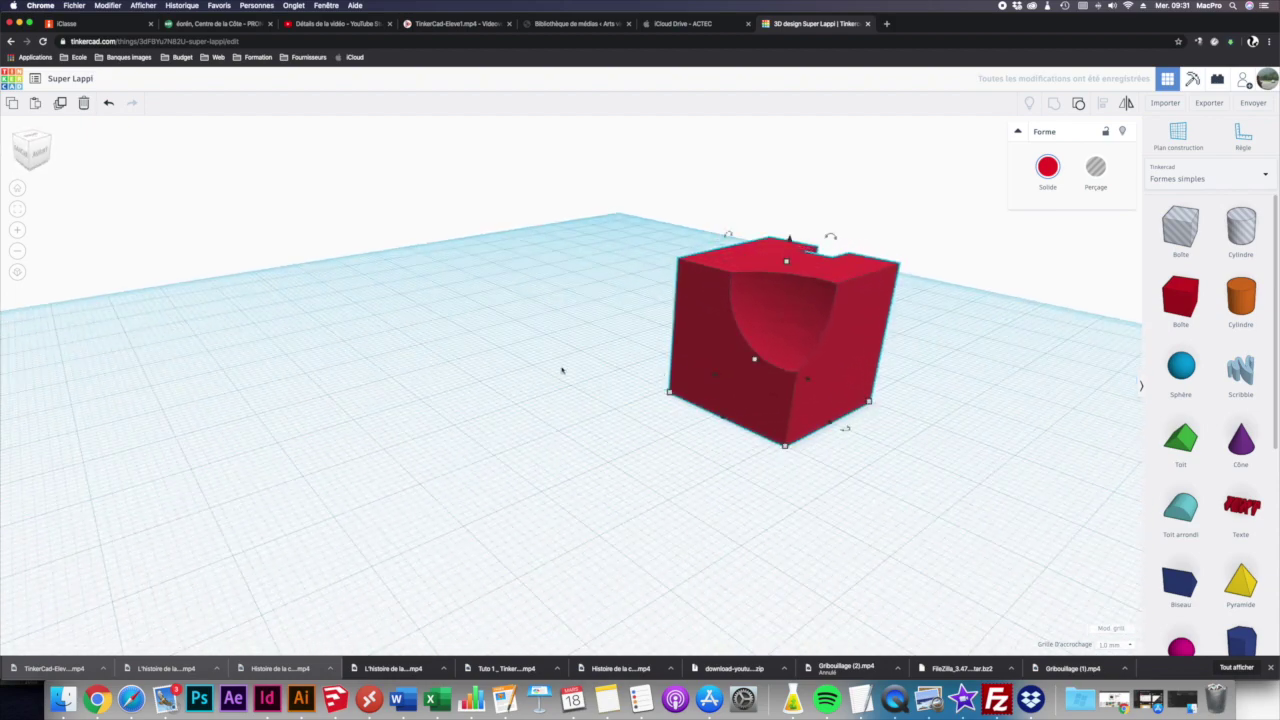
scroll(565, 368, "down", 5)
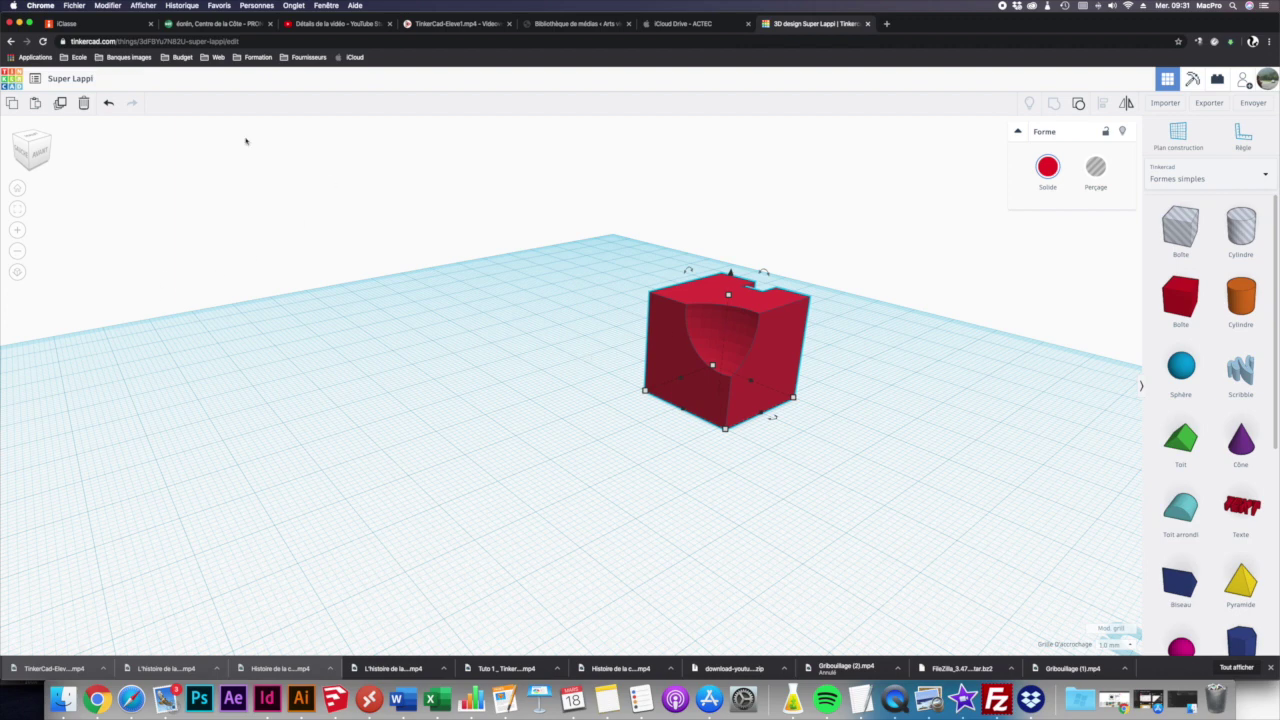
scroll(500, 354, "down", 5)
left_click(808, 405)
right_click_drag(808, 403, 1136, 182)
scroll(1136, 182, "down", 3)
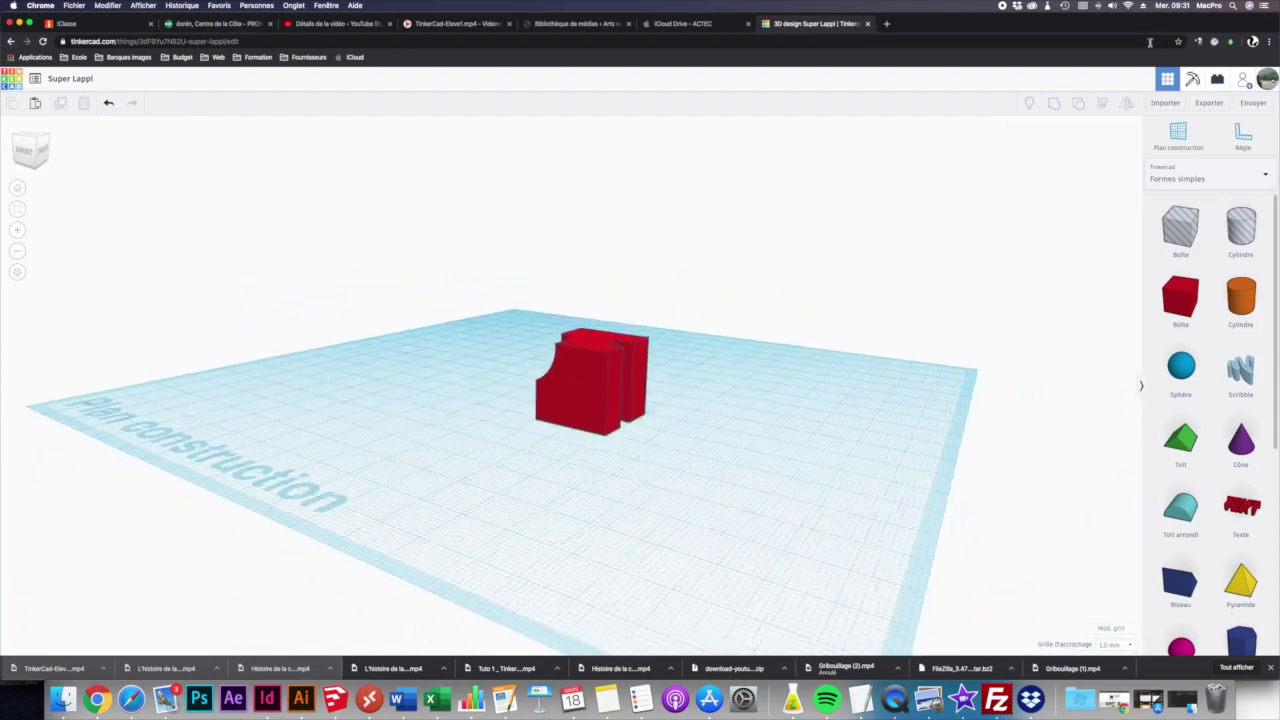